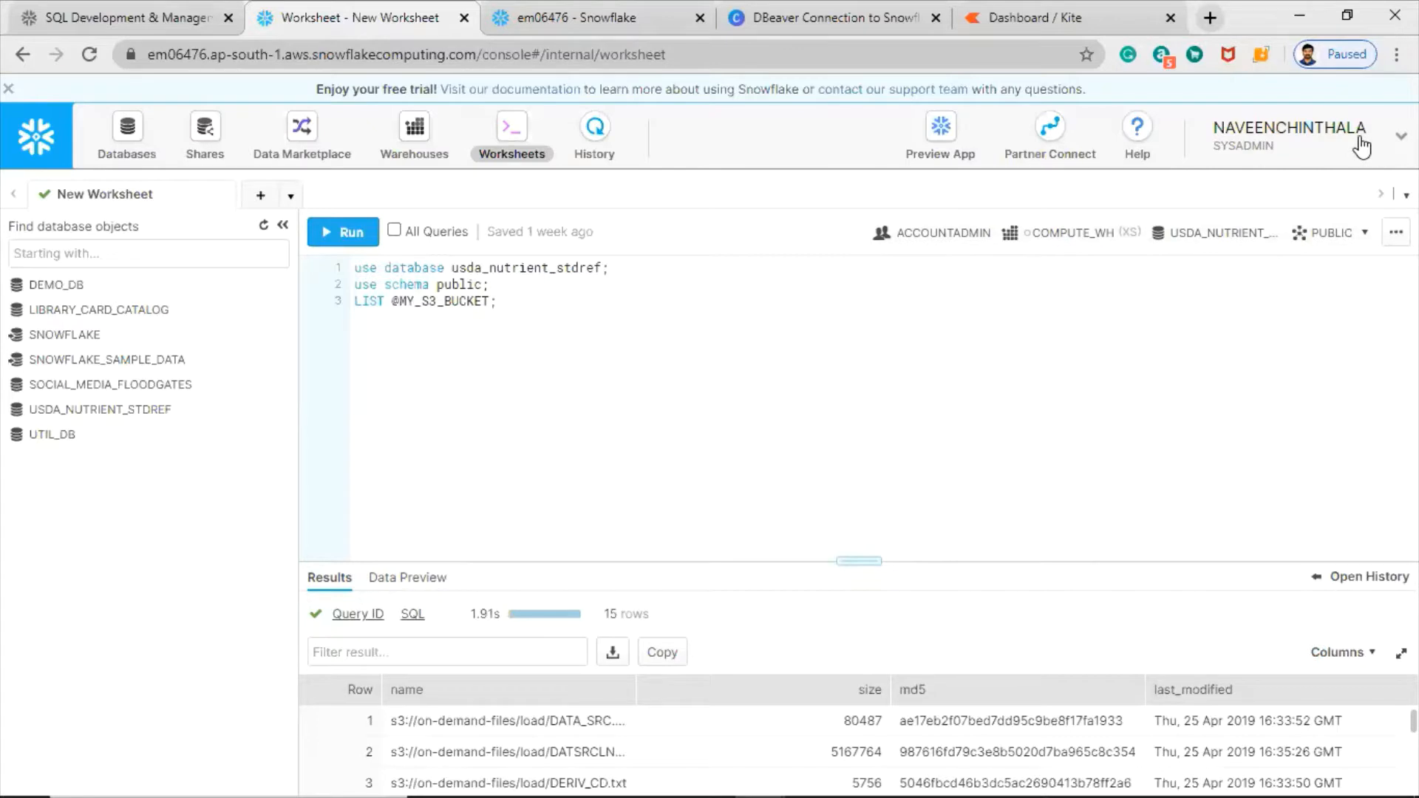
- Change the active role from SYSADMIN to ACCOUNTADMIN through the user menu's Switch Role
left_click(612, 342)
left_click(1388, 142)
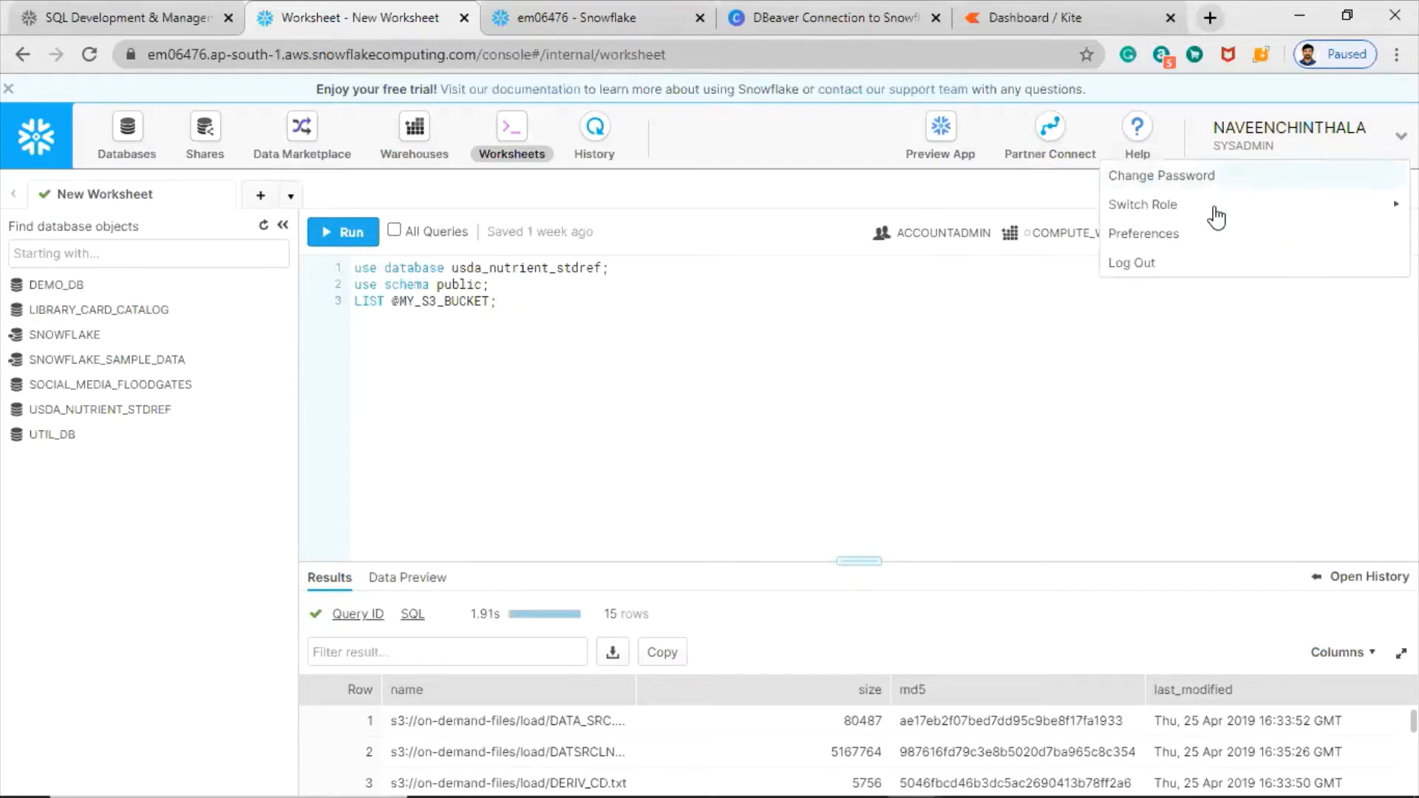
mouse_move(1216, 215)
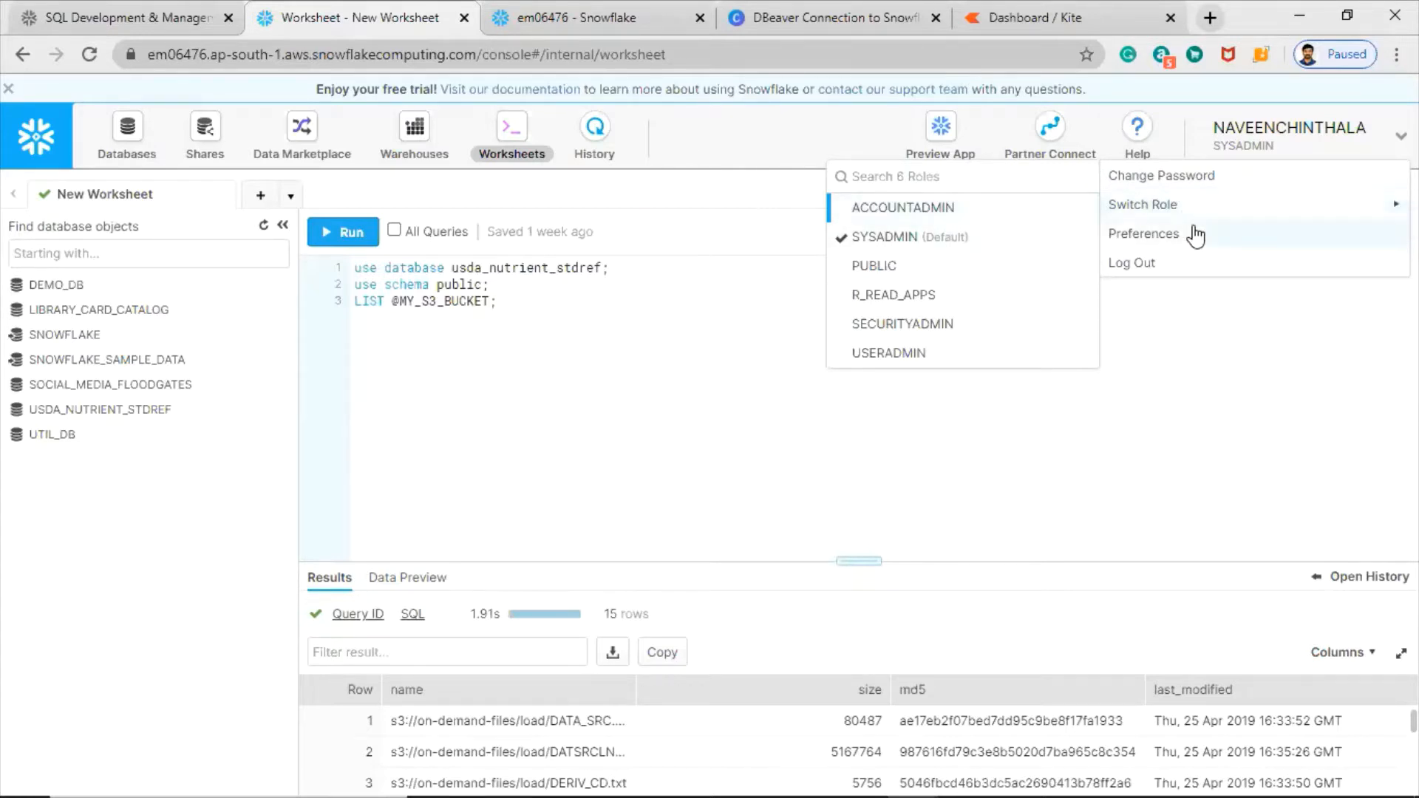
left_click(962, 210)
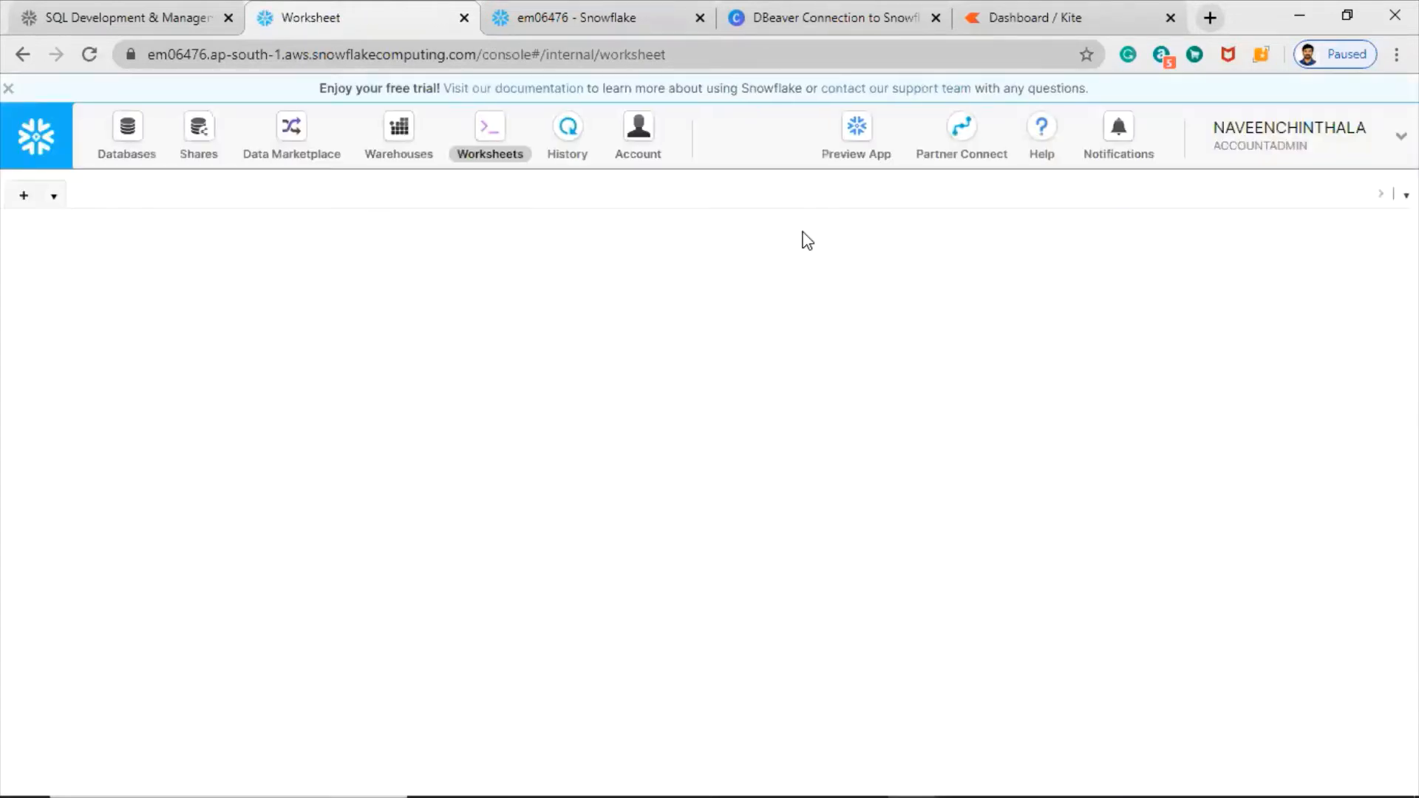
- Show the Users tab under Account, listing the three existing users
left_click(639, 140)
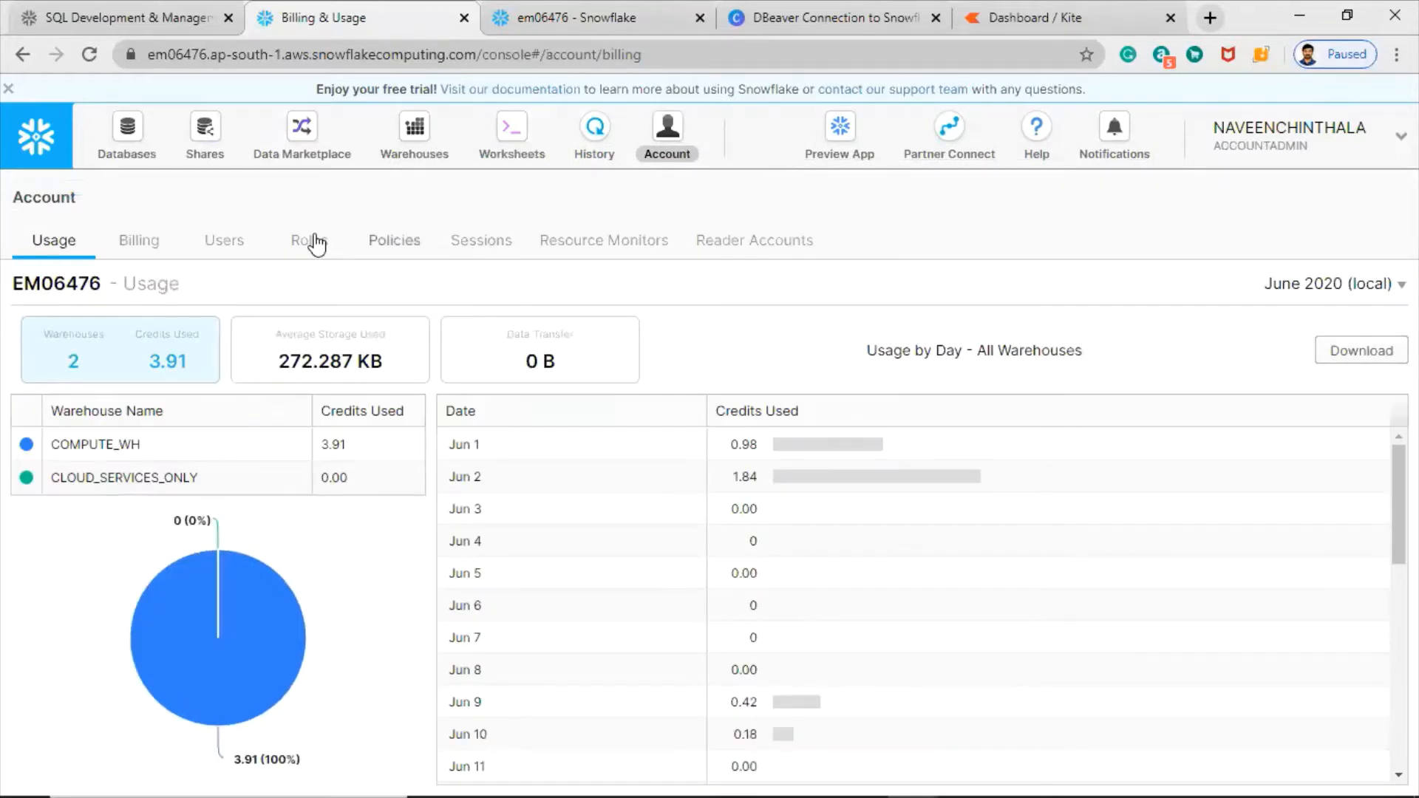
left_click(224, 240)
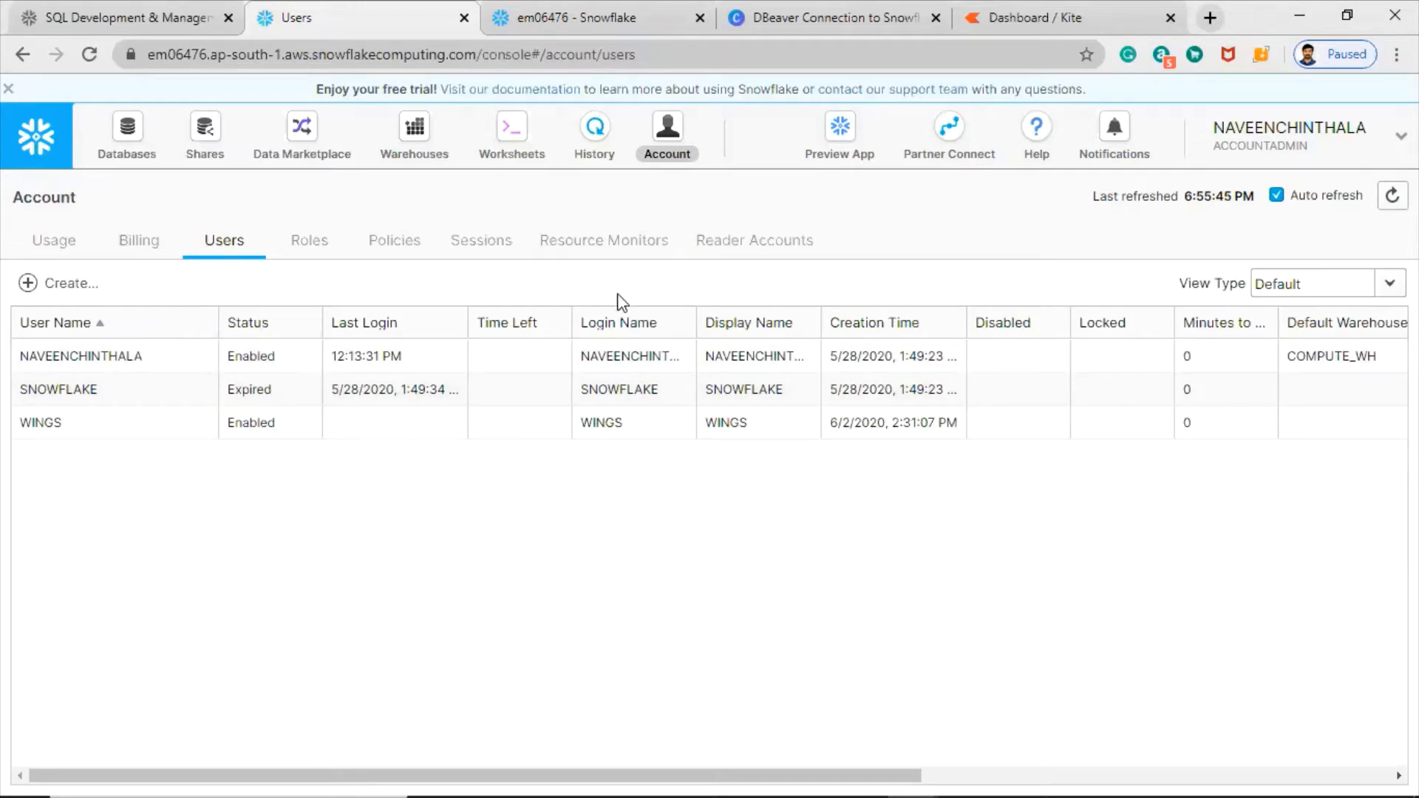
- Start a new user and enter the user name USER1
left_click(72, 288)
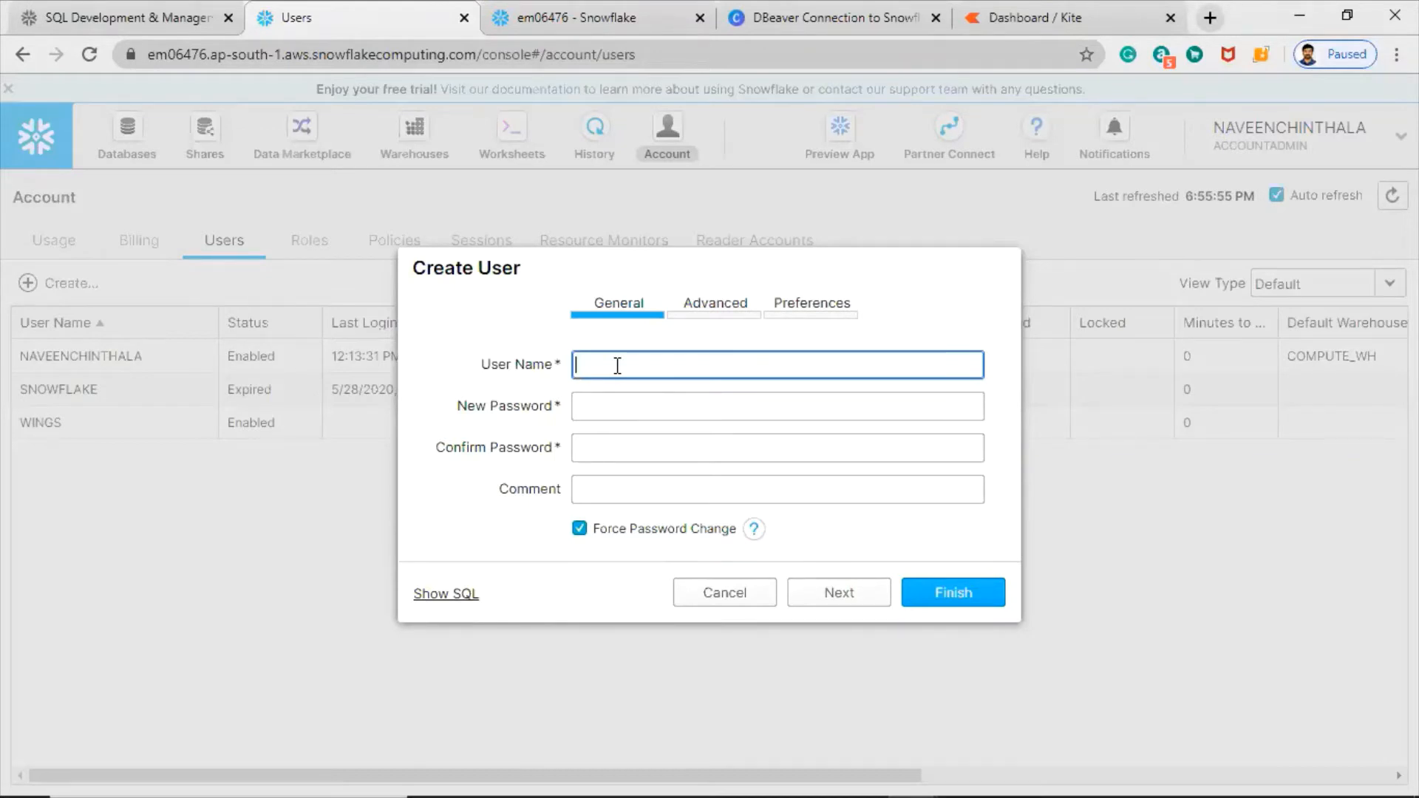
type("AMPLE")
left_click_drag(640, 365, 556, 369)
type("USER1")
- Enter and confirm the password and add the comment 'new user for credit card application'
left_click(615, 396)
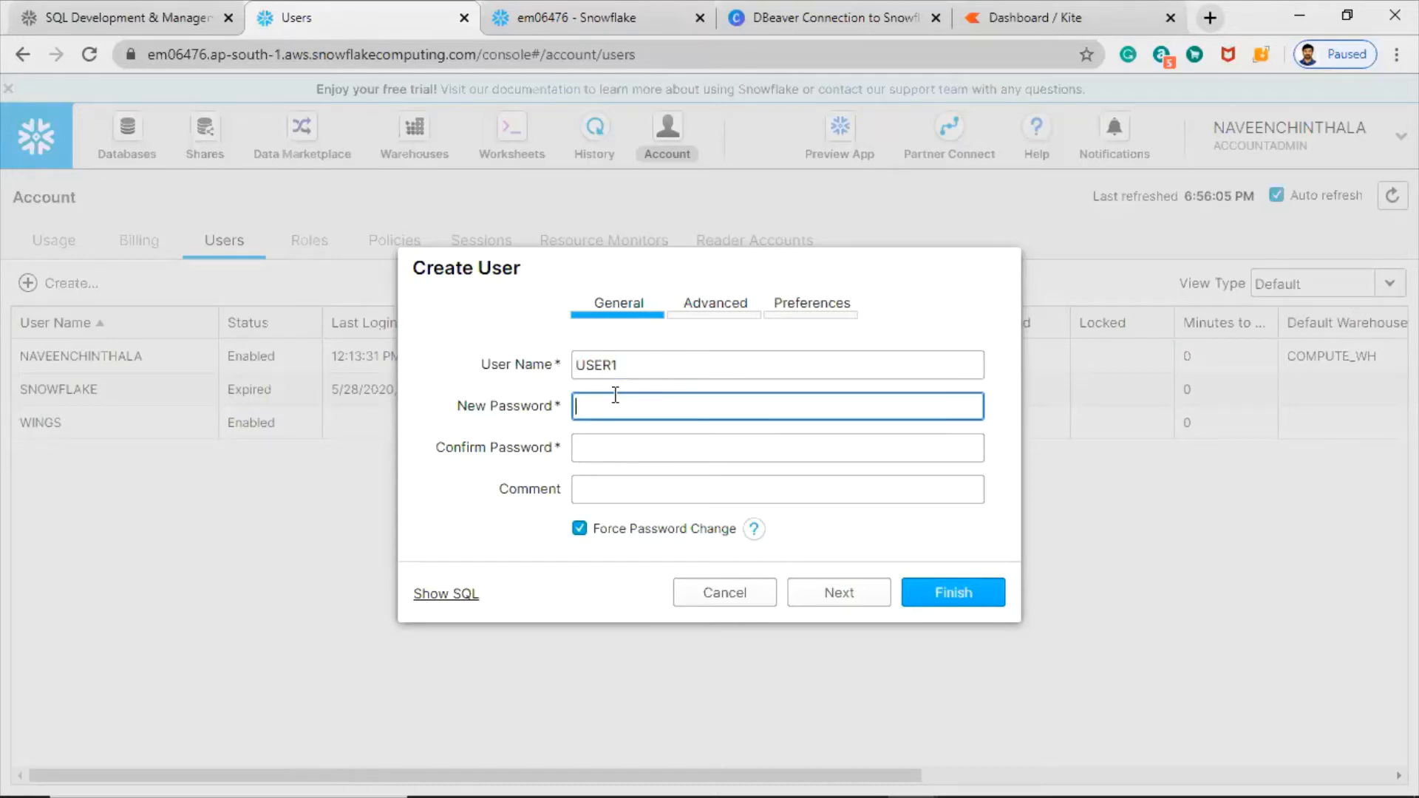
type("•••••••")
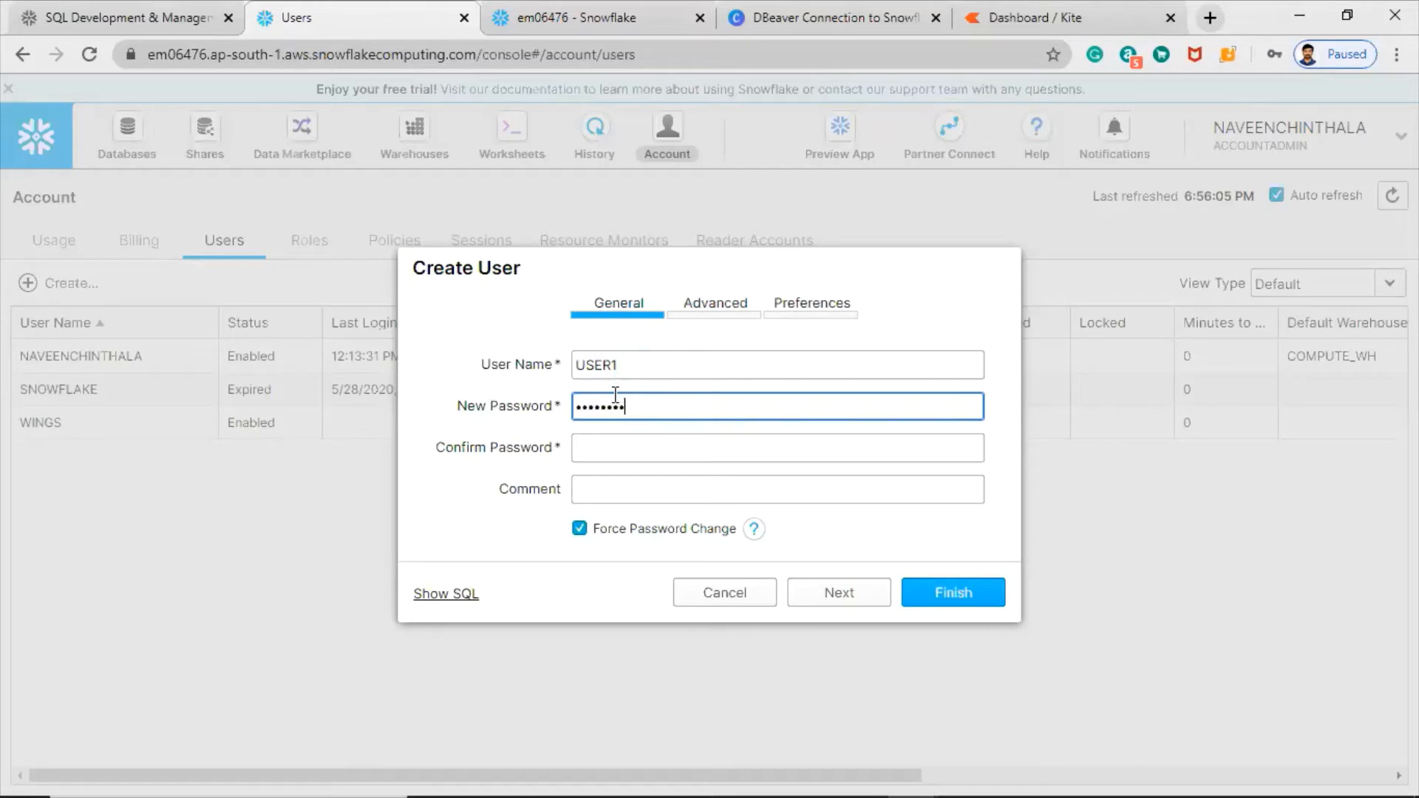
left_click(608, 449)
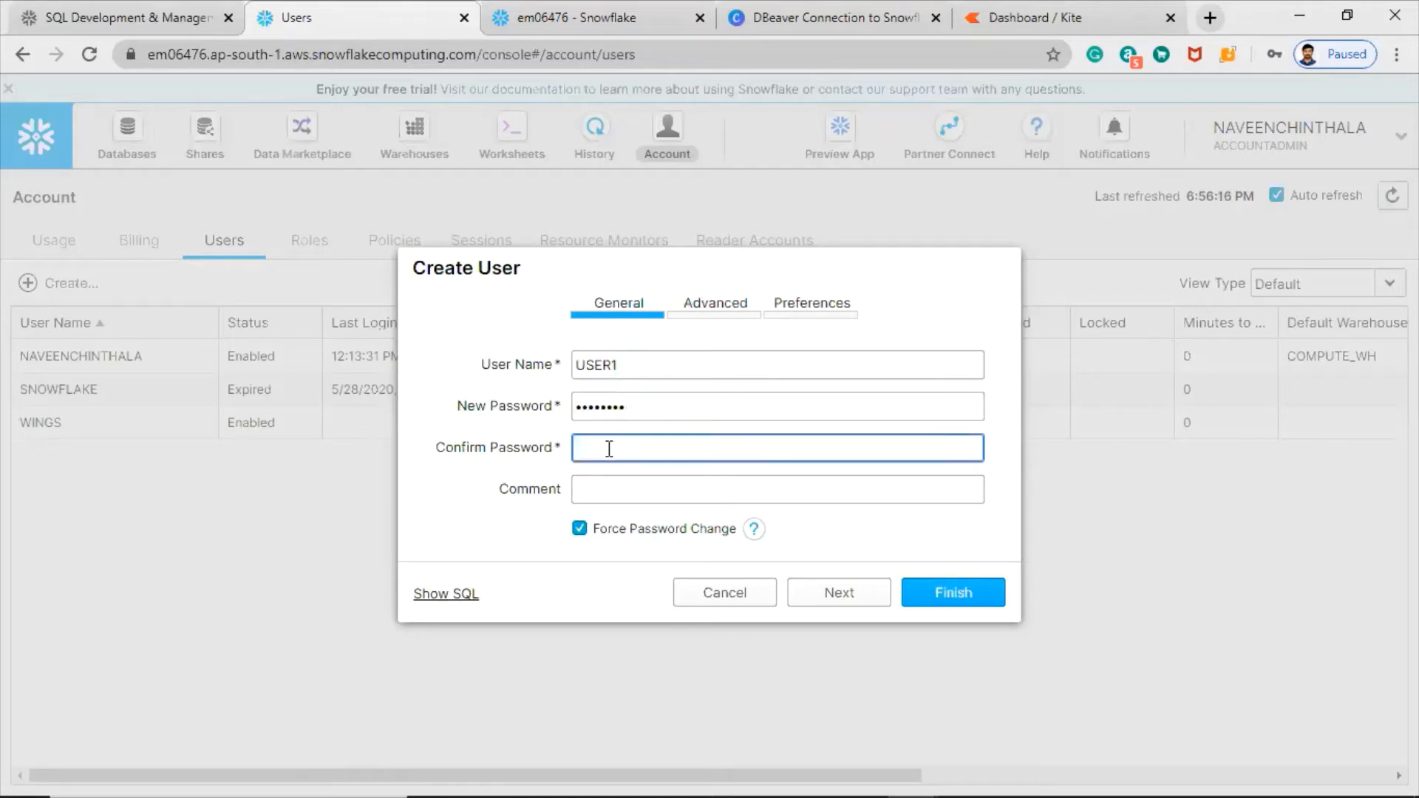
type("••••••••")
left_click(615, 487)
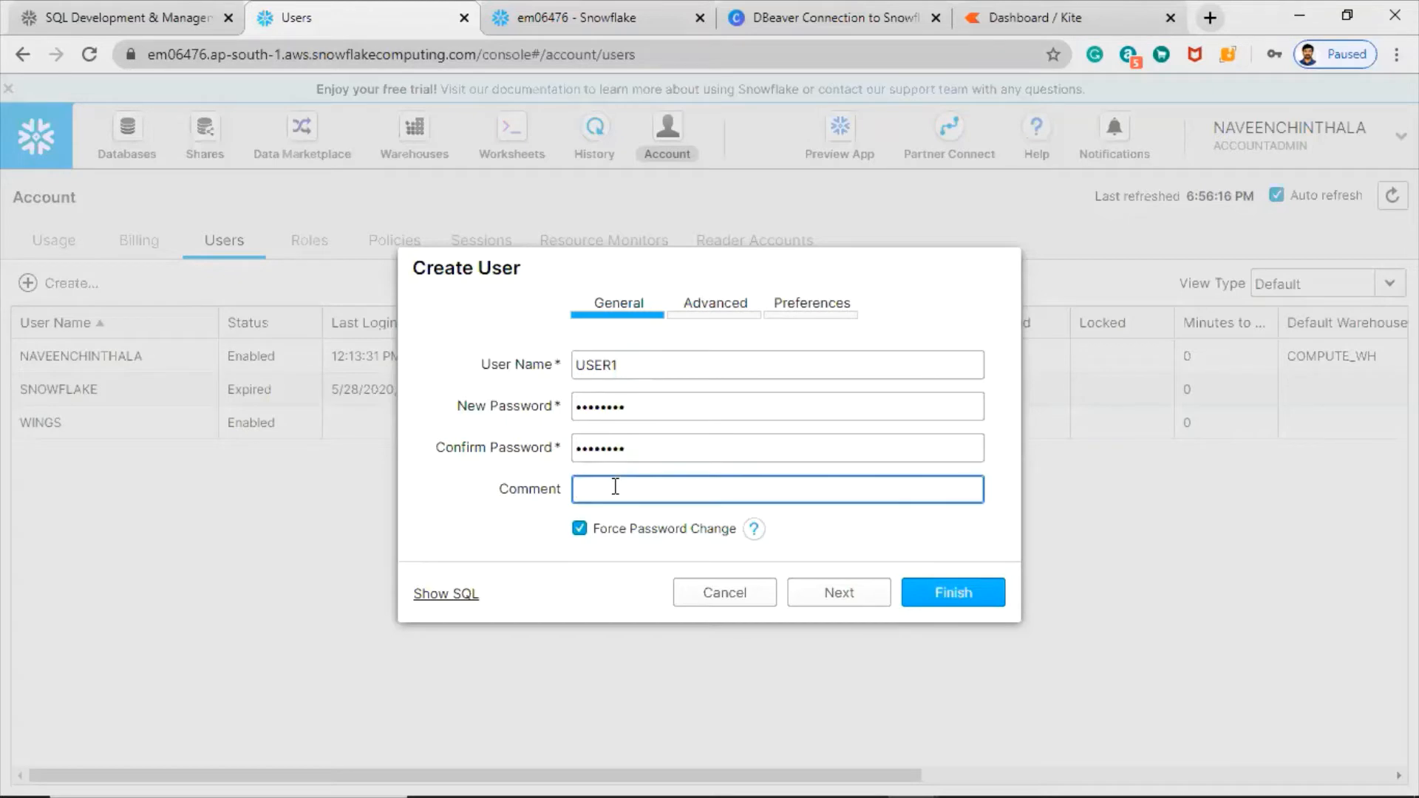
type("new user for credi")
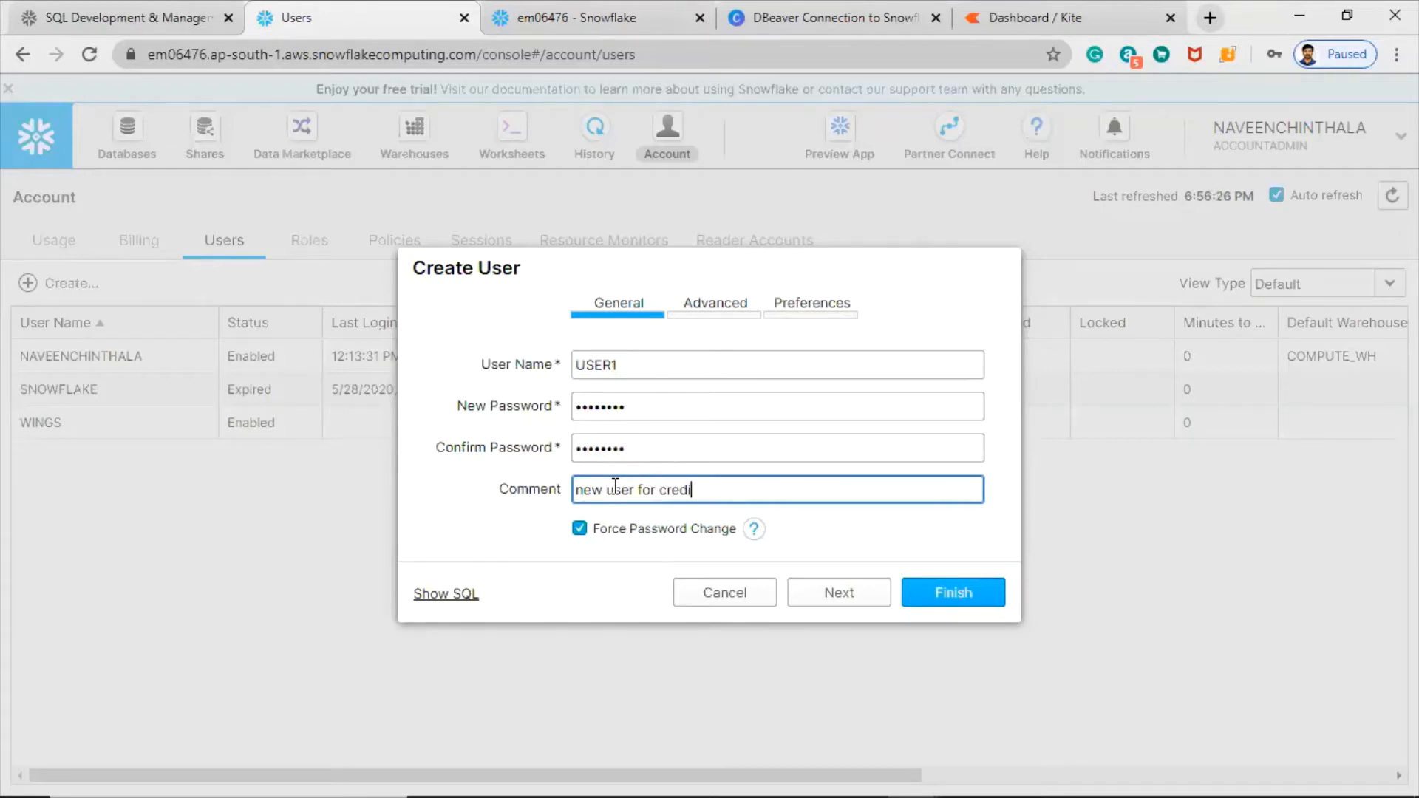
type("t card application")
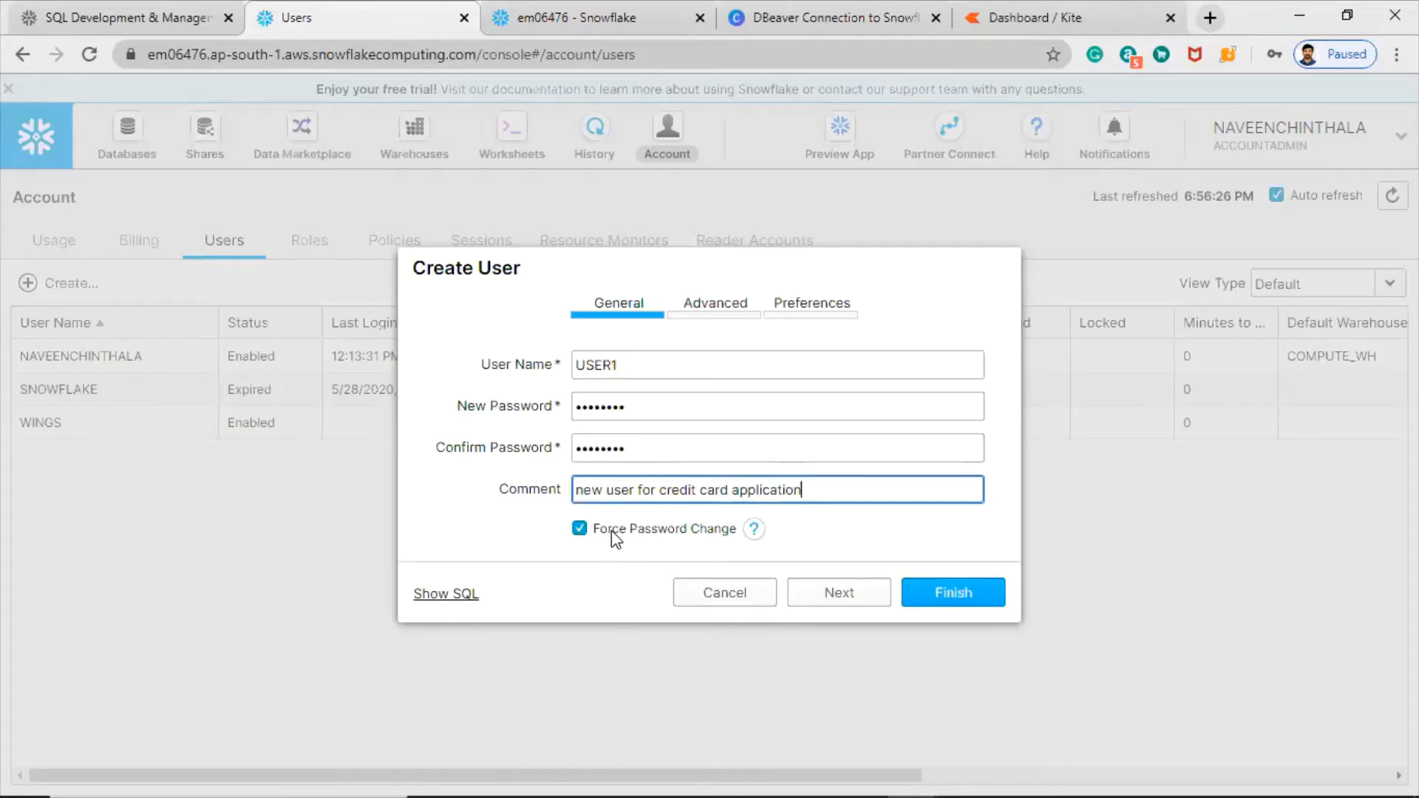
- Keep Force Password Change checked and continue to the advanced details
left_click(753, 531)
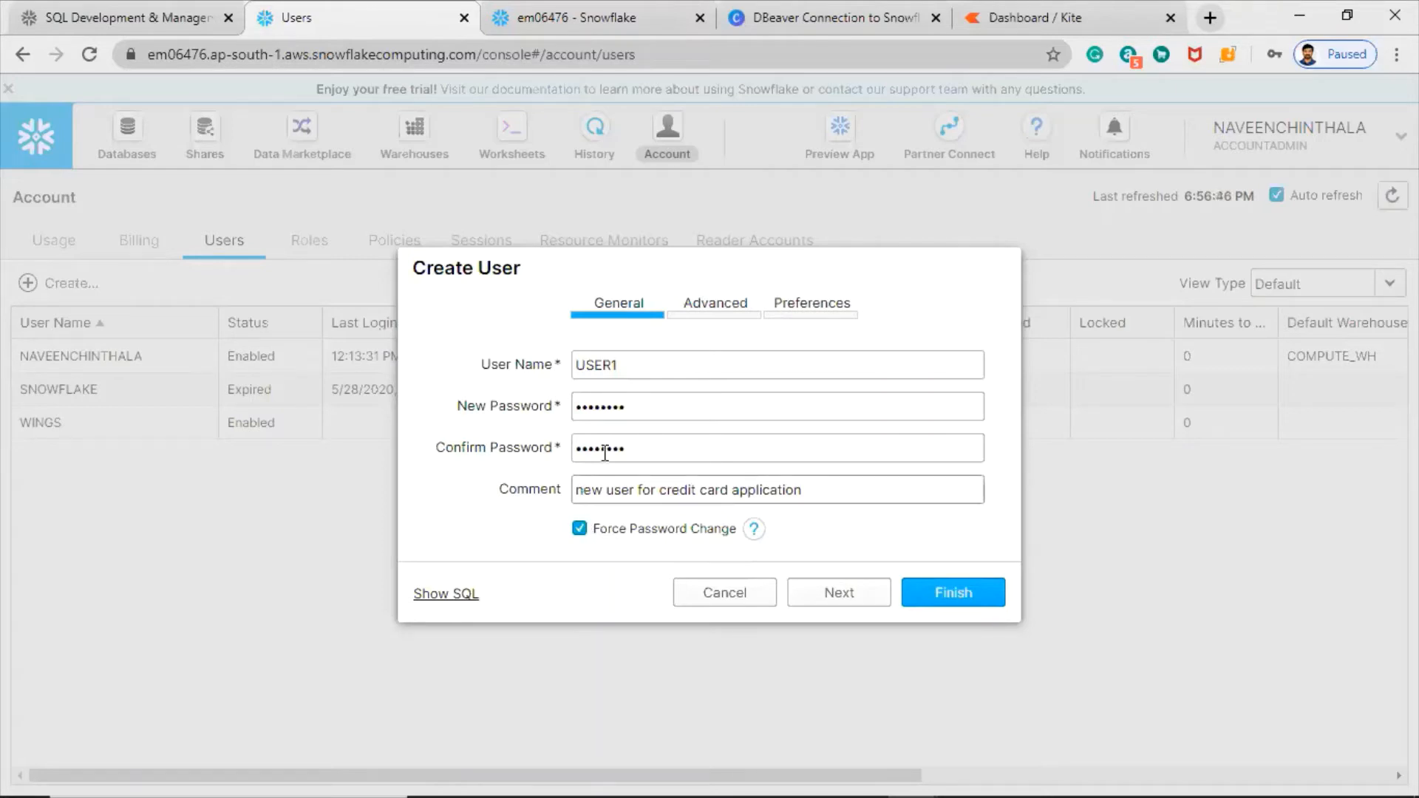
left_click_drag(636, 409, 580, 400)
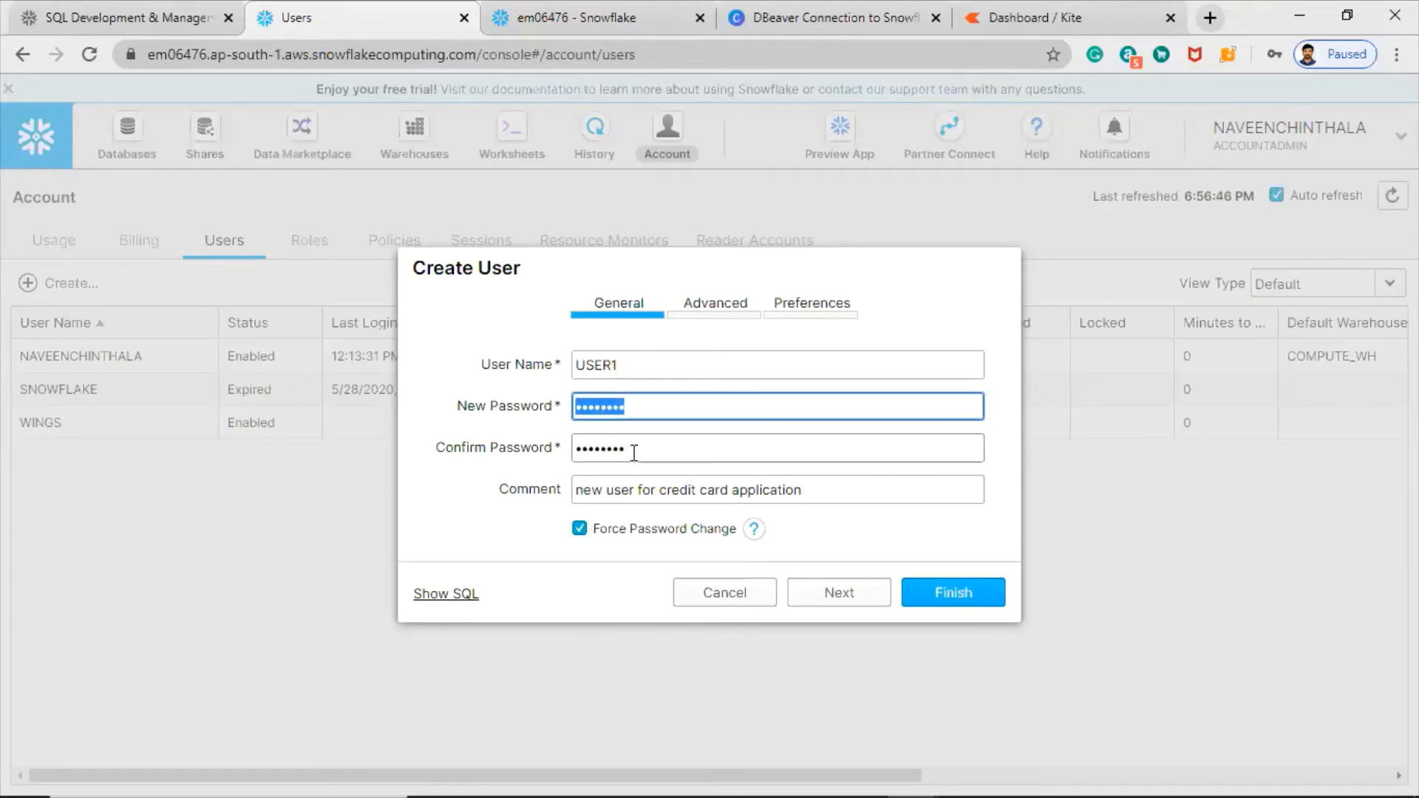
left_click_drag(632, 451, 567, 448)
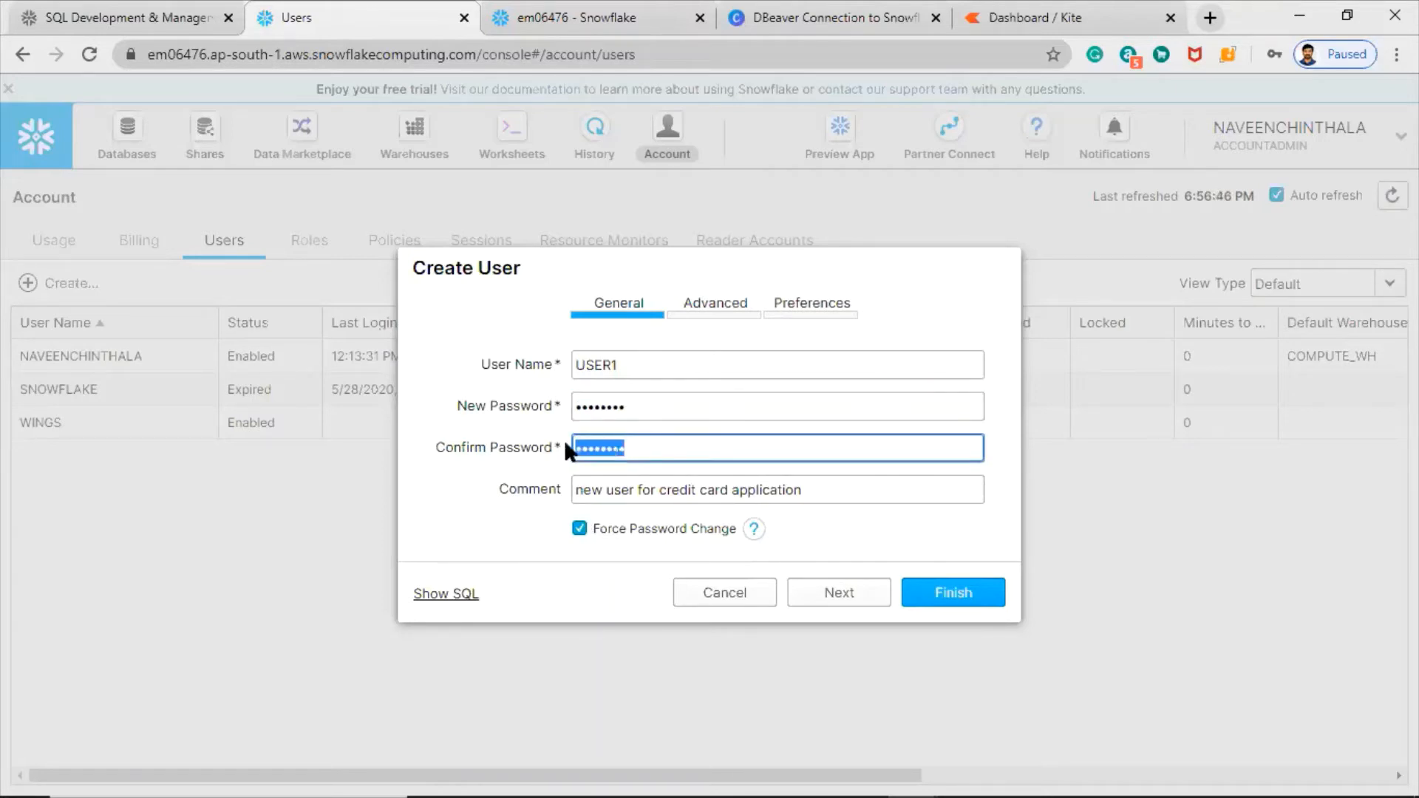
left_click(580, 530)
left_click(579, 529)
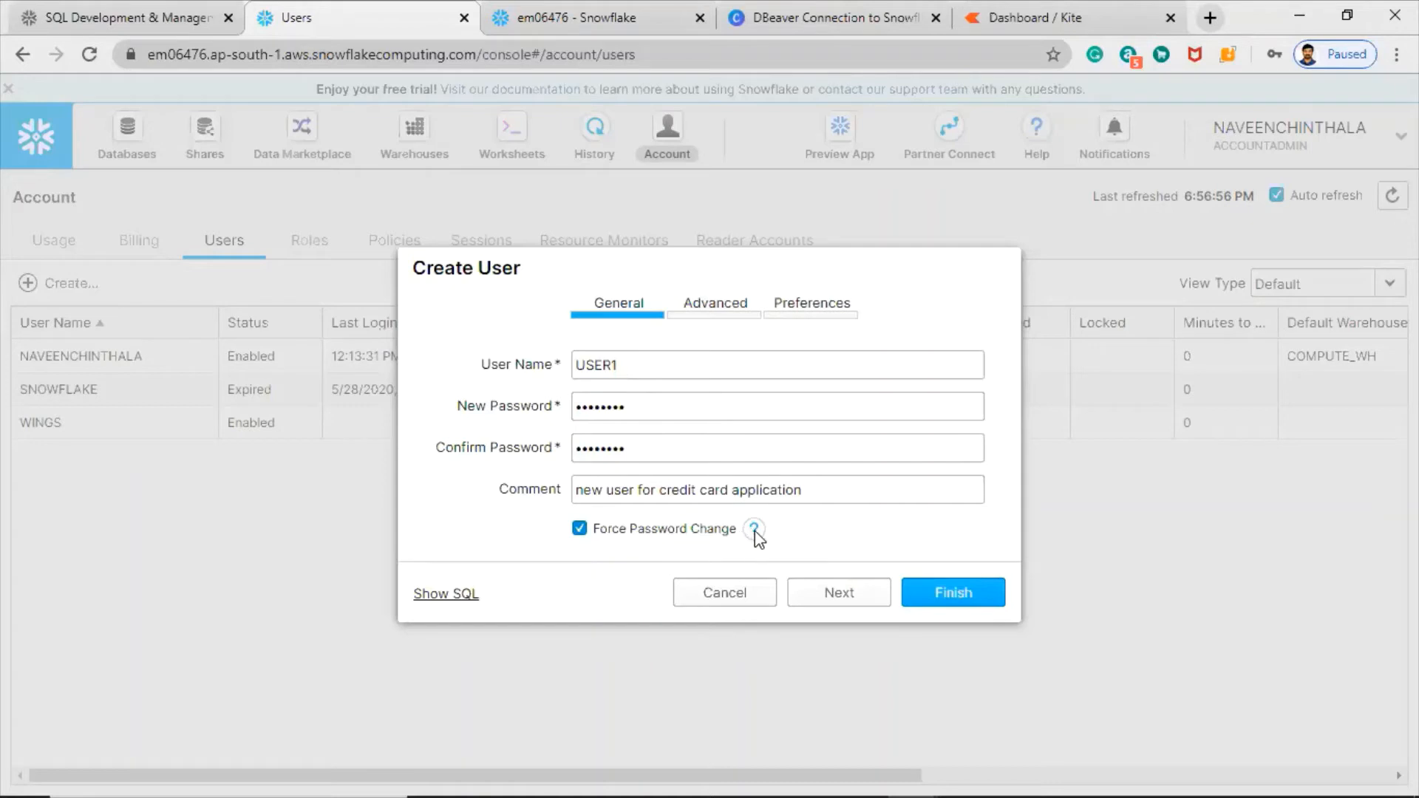
mouse_move(756, 531)
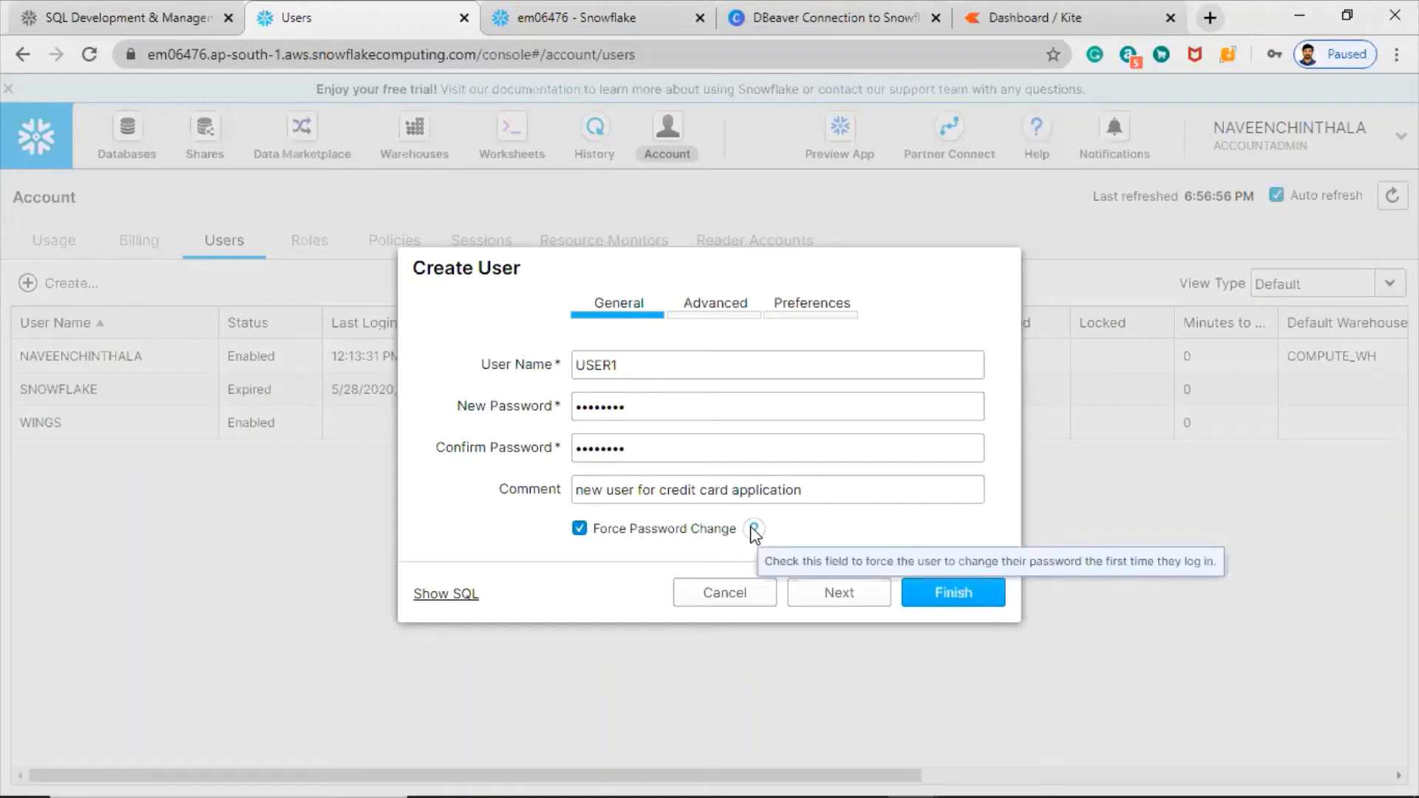
left_click(839, 593)
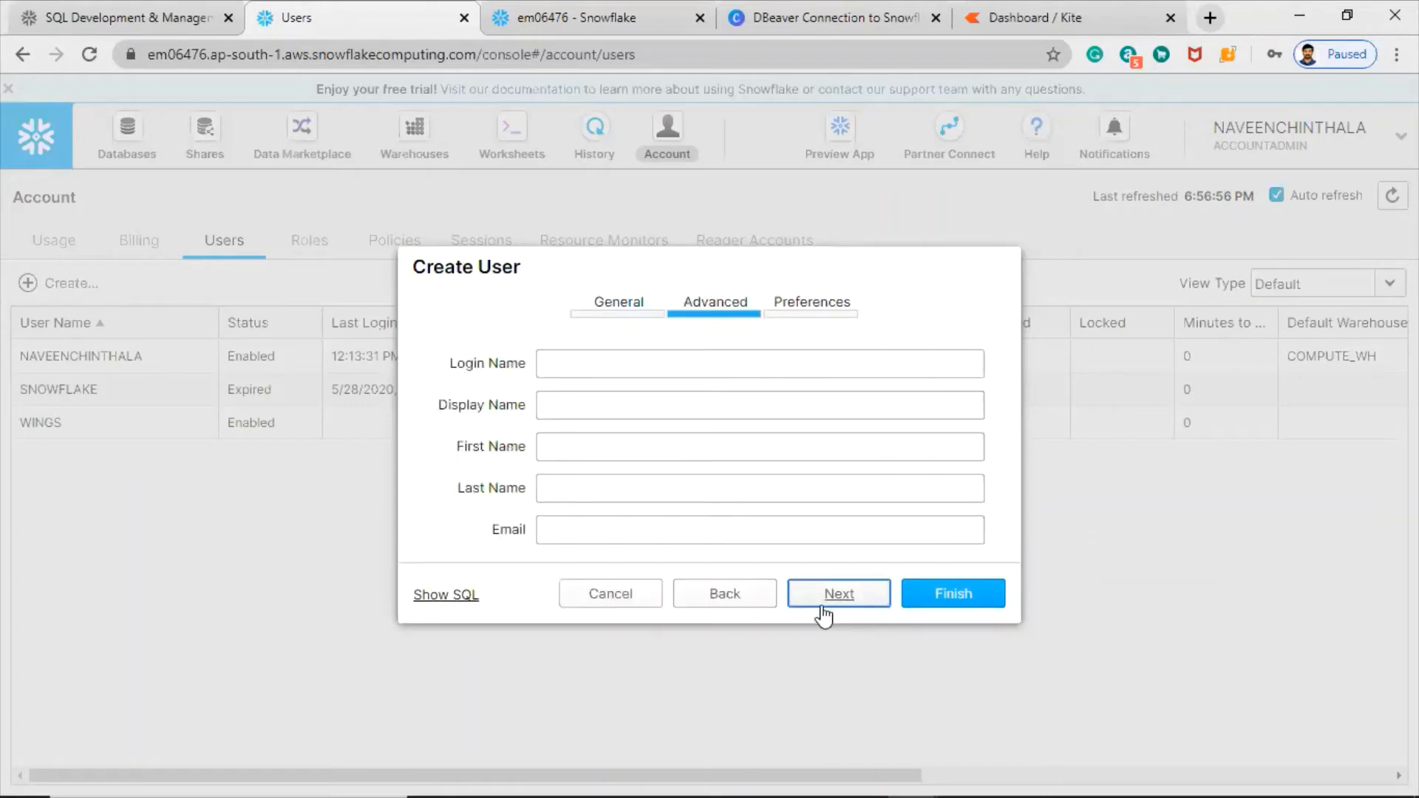
- Set both the login name and the display name to USER1
left_click(609, 364)
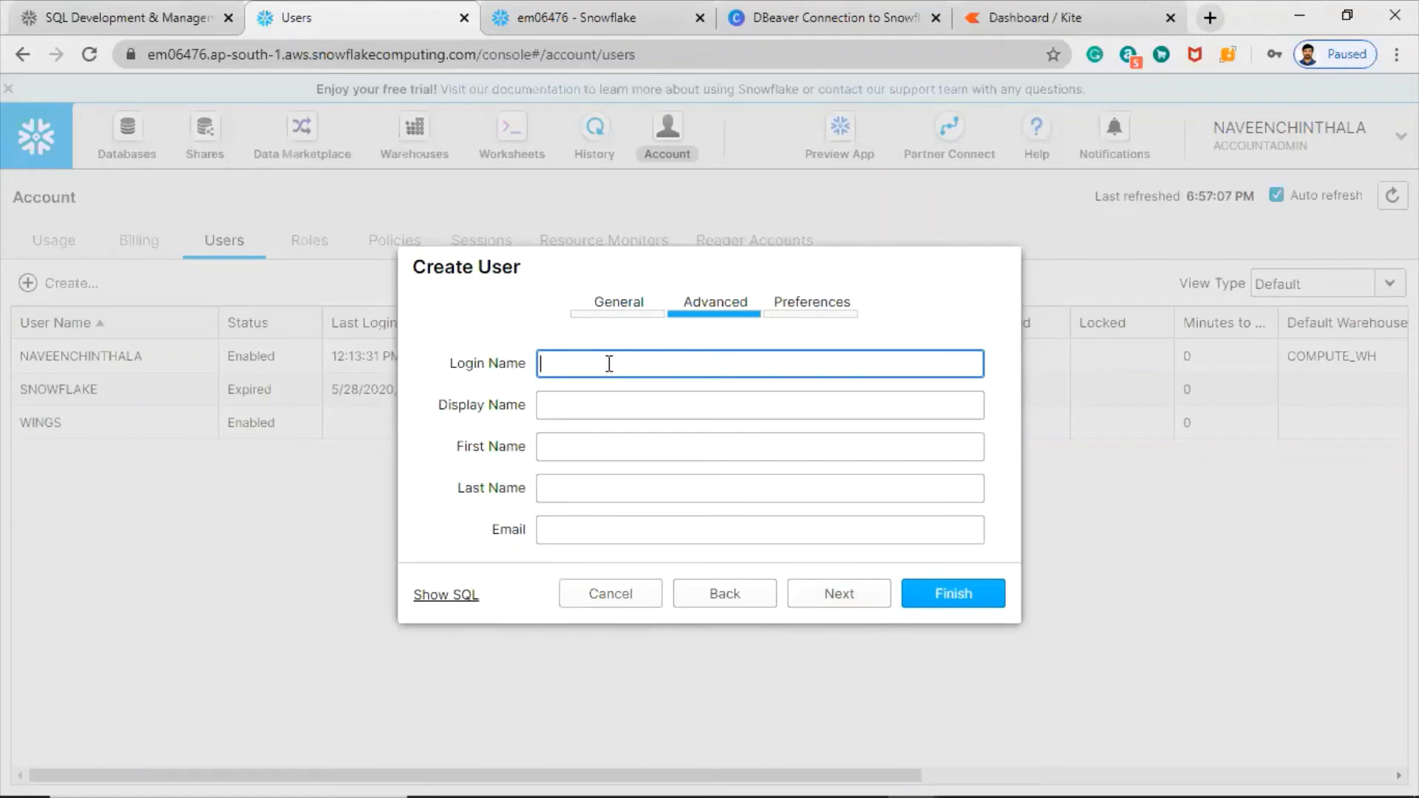
type("USER1")
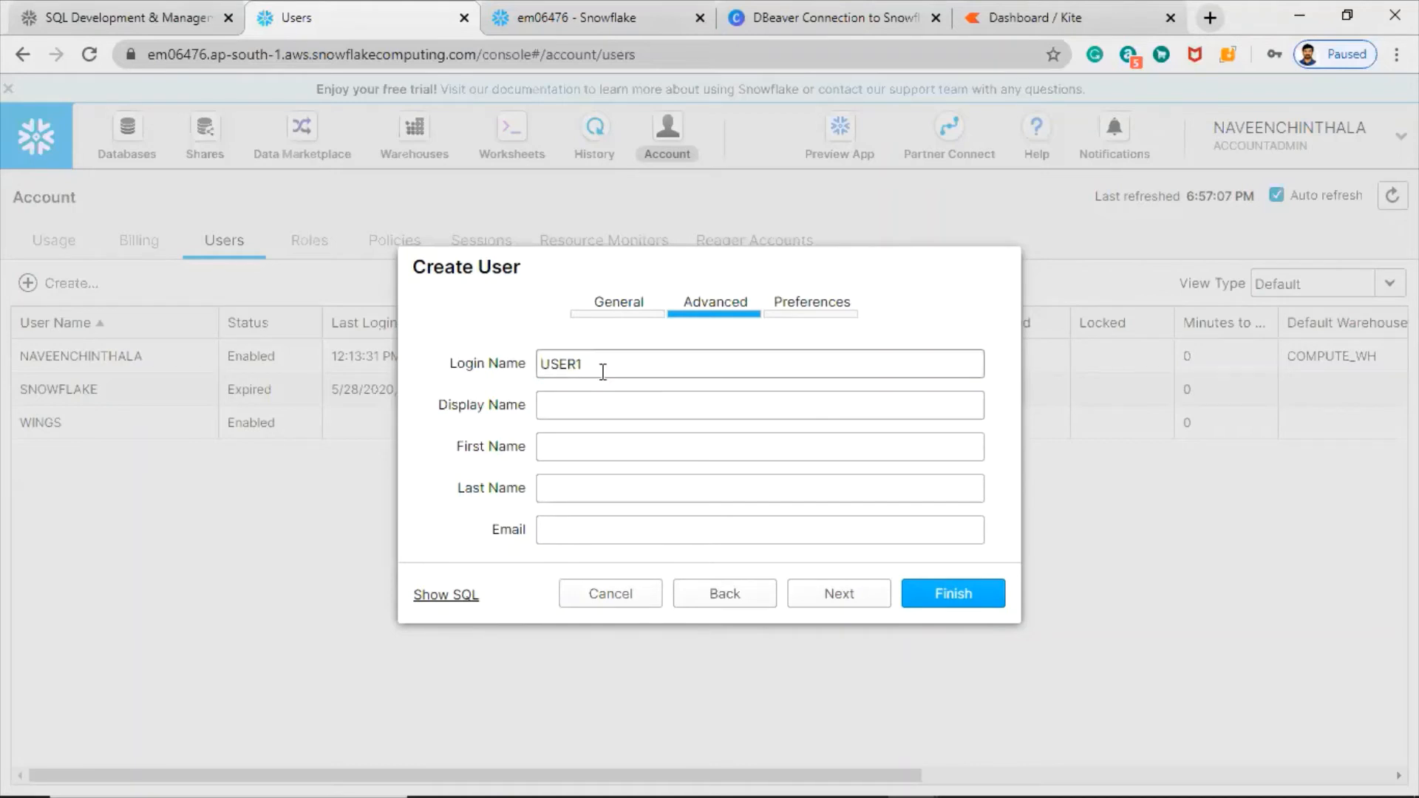
left_click_drag(603, 365, 376, 366)
key("ctrl+c")
left_click(636, 403)
key("ctrl+v")
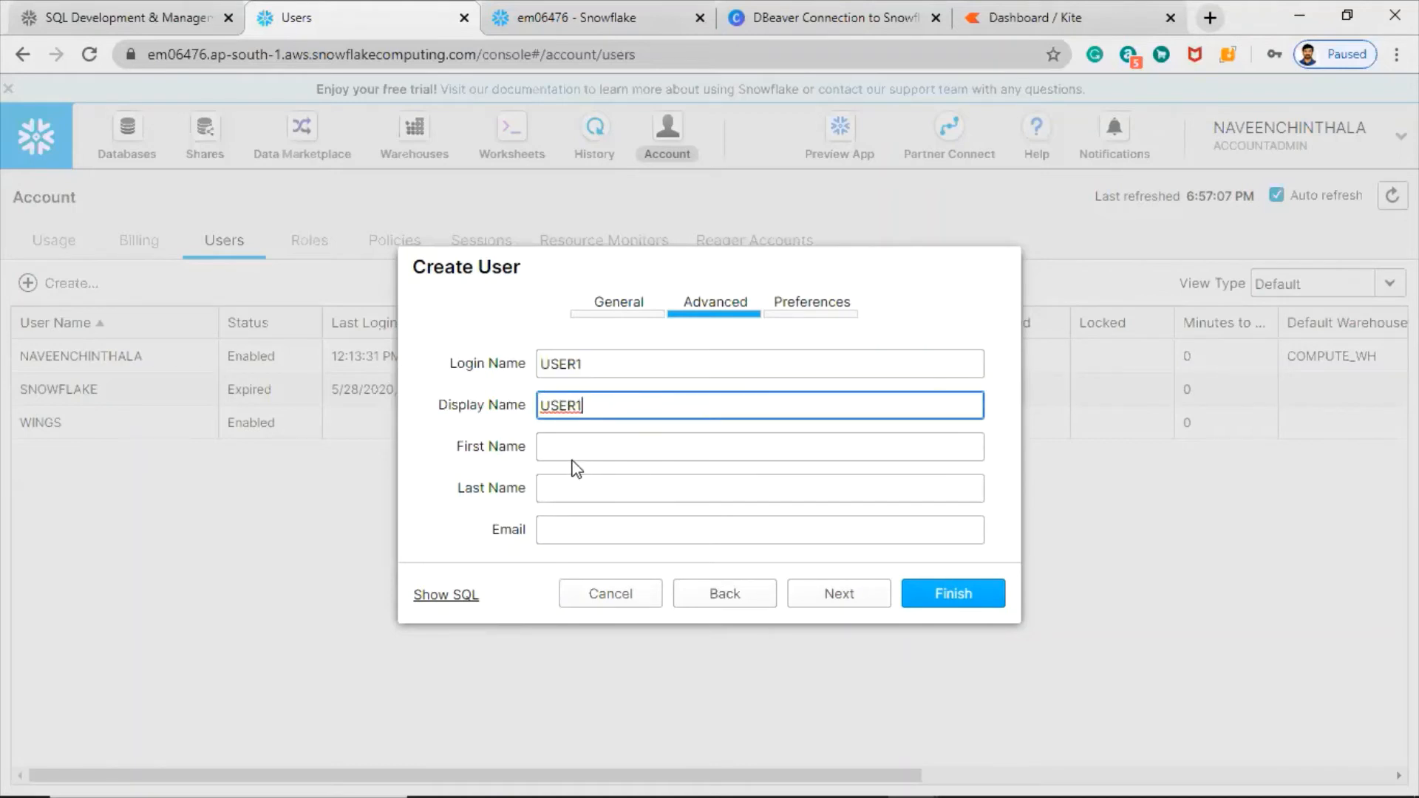
- Enter first name USER, a last name and an e-mail address, then go to Preferences
left_click(579, 449)
type("USER")
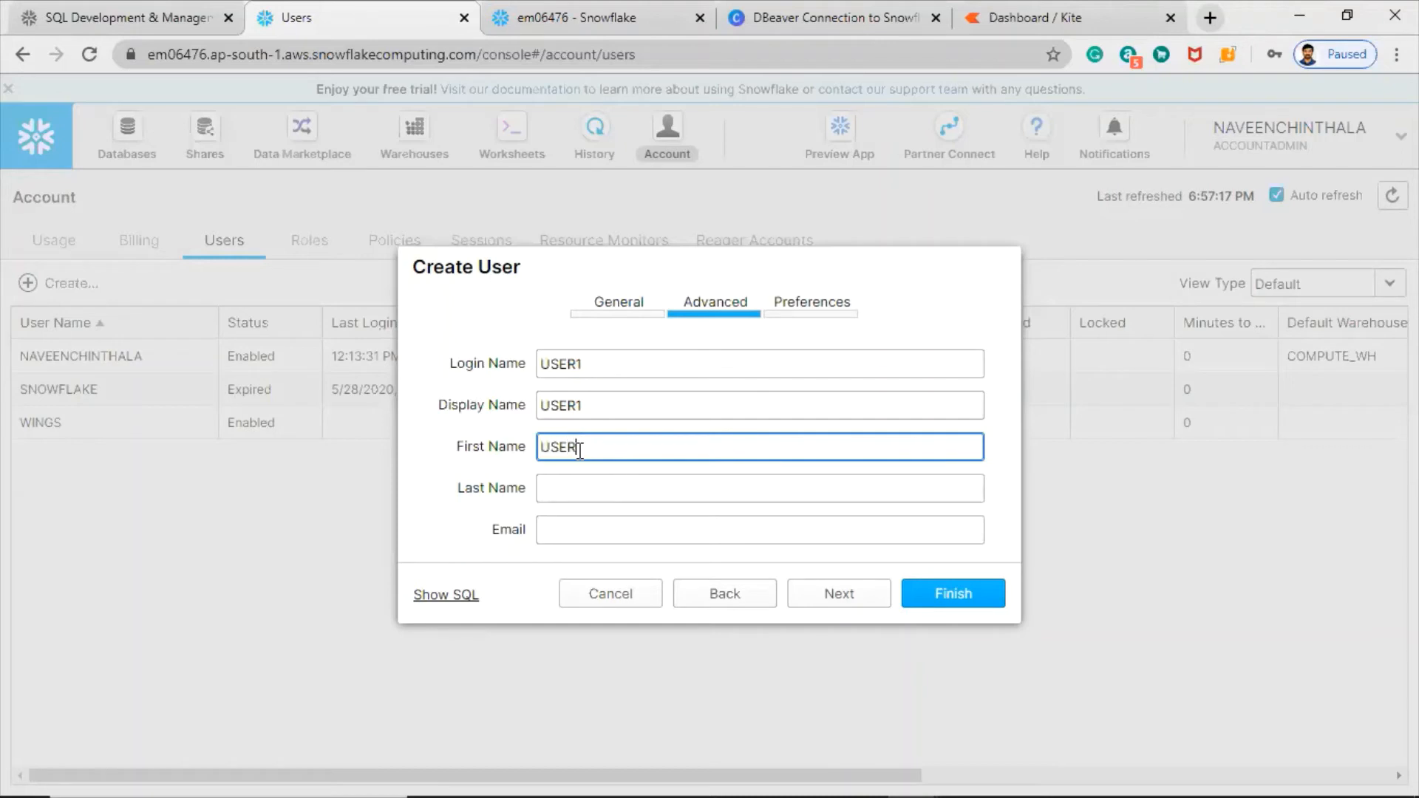
key("Tab")
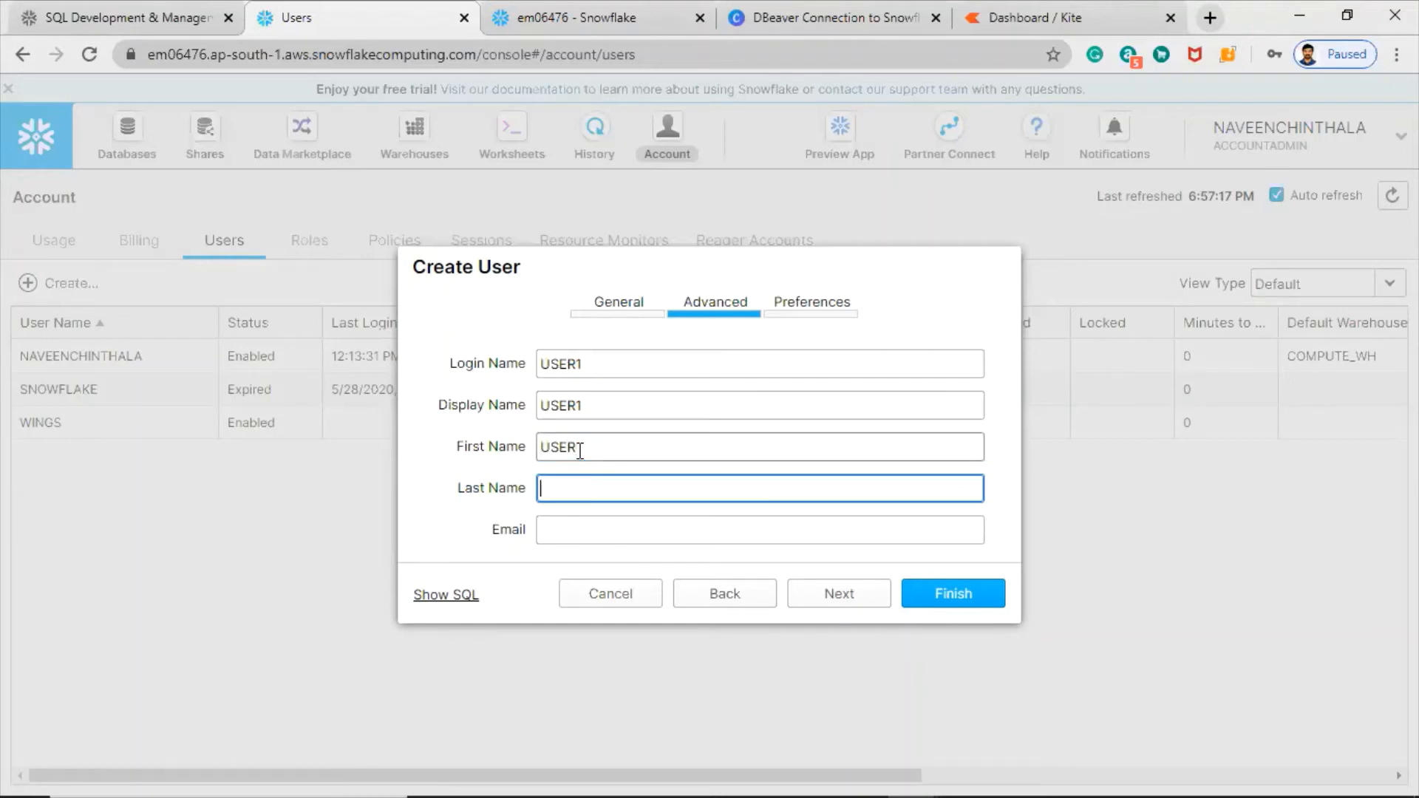
type("S")
type("NAME")
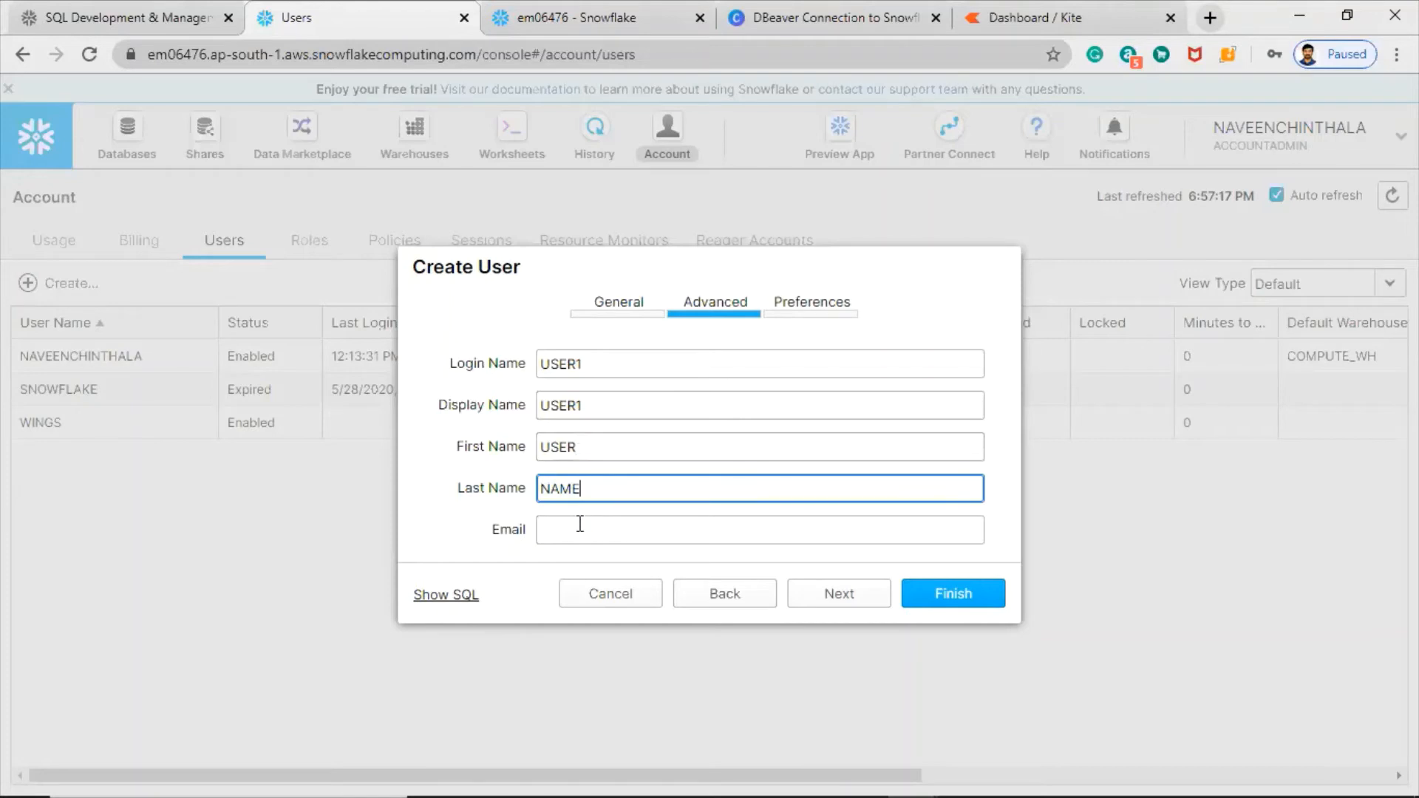
left_click(580, 526)
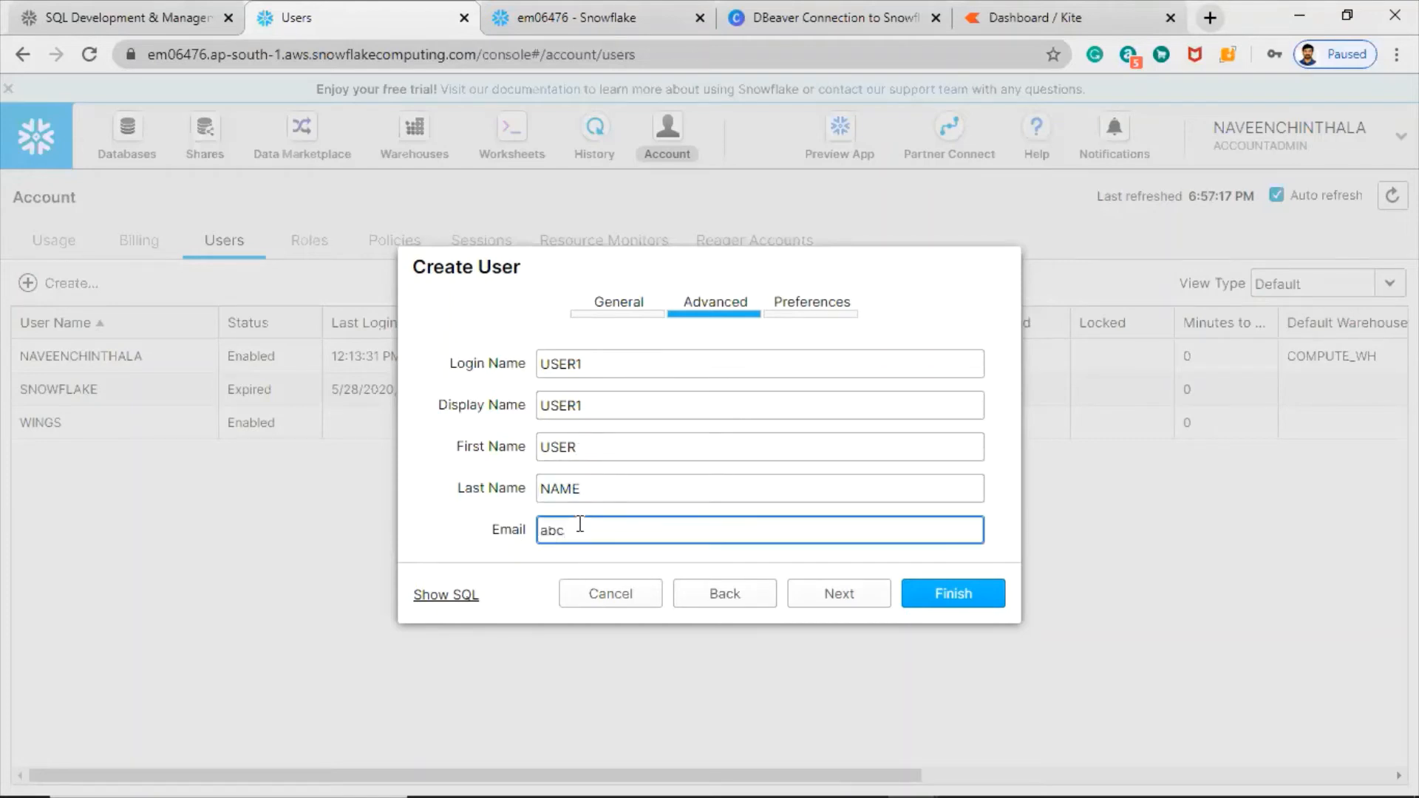
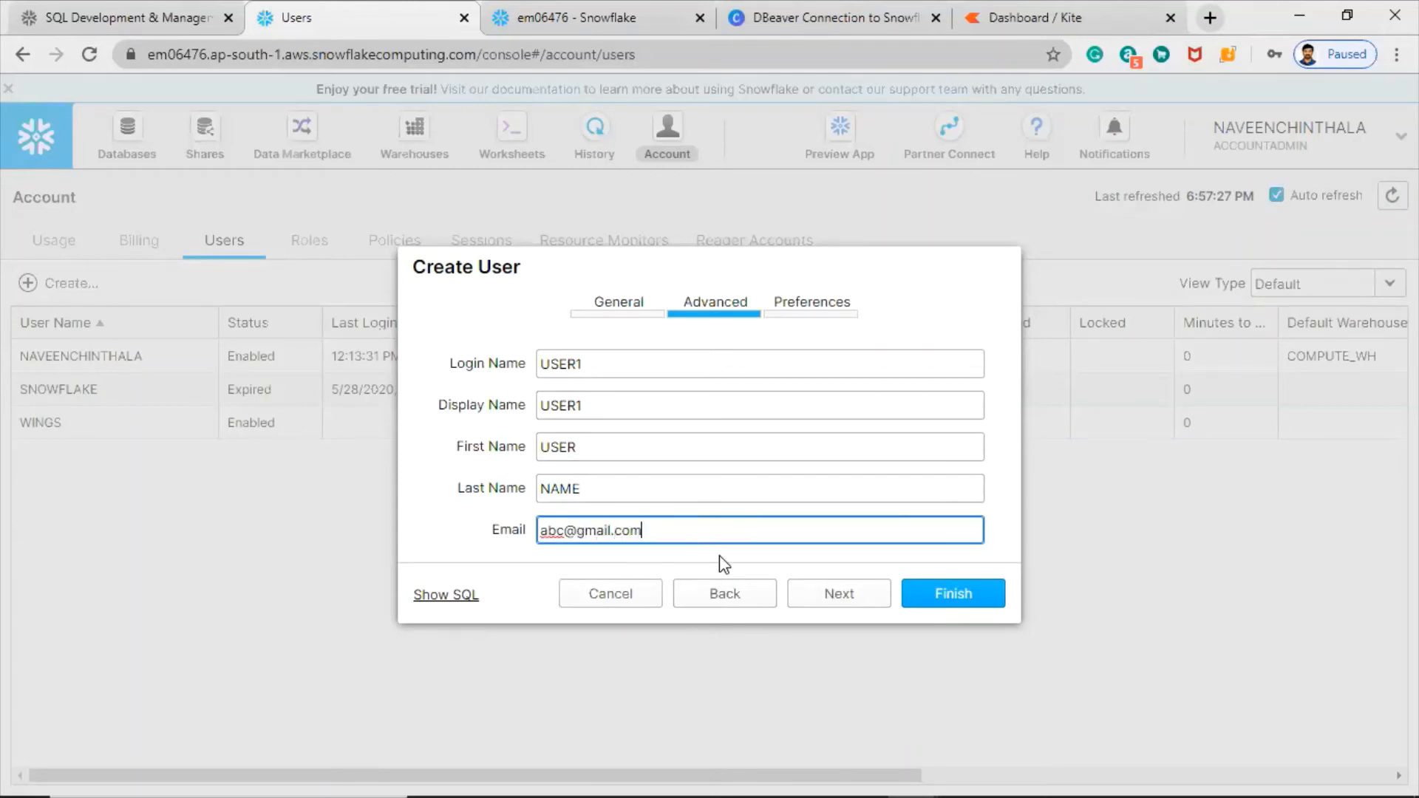
left_click(831, 601)
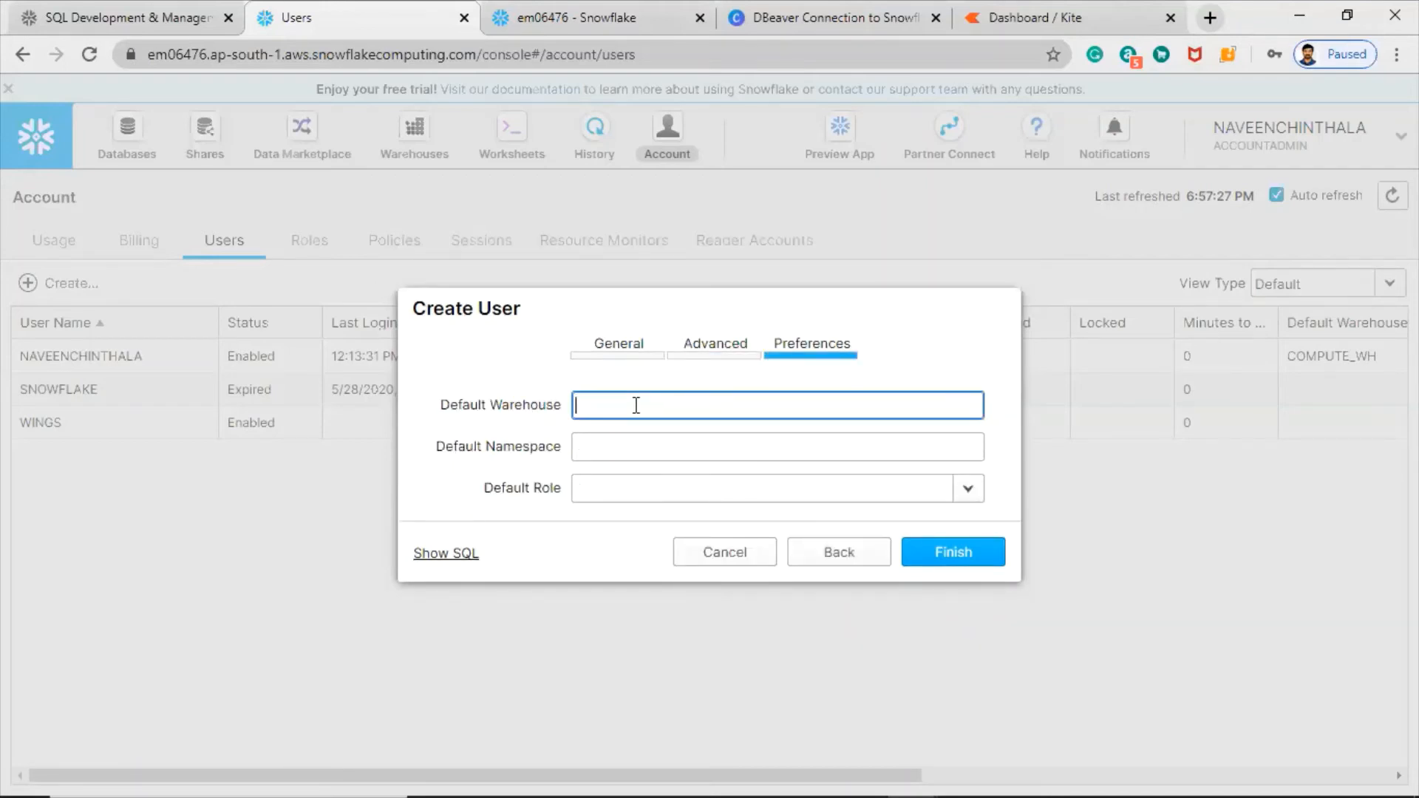
- Set ANY as default warehouse and namespace and R_READ_APPS as the default role
type("ANY")
key("Tab")
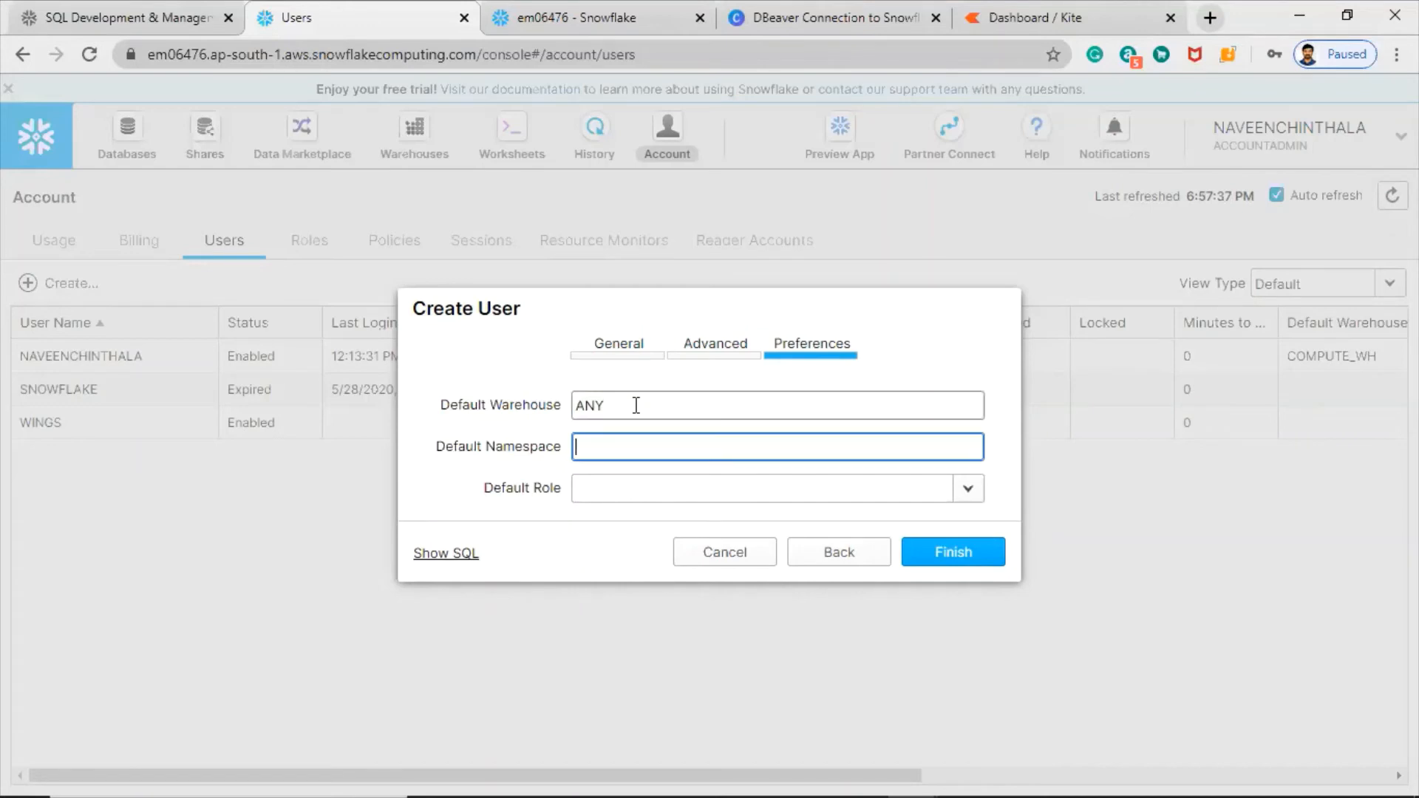
type("N")
type("ANYQ")
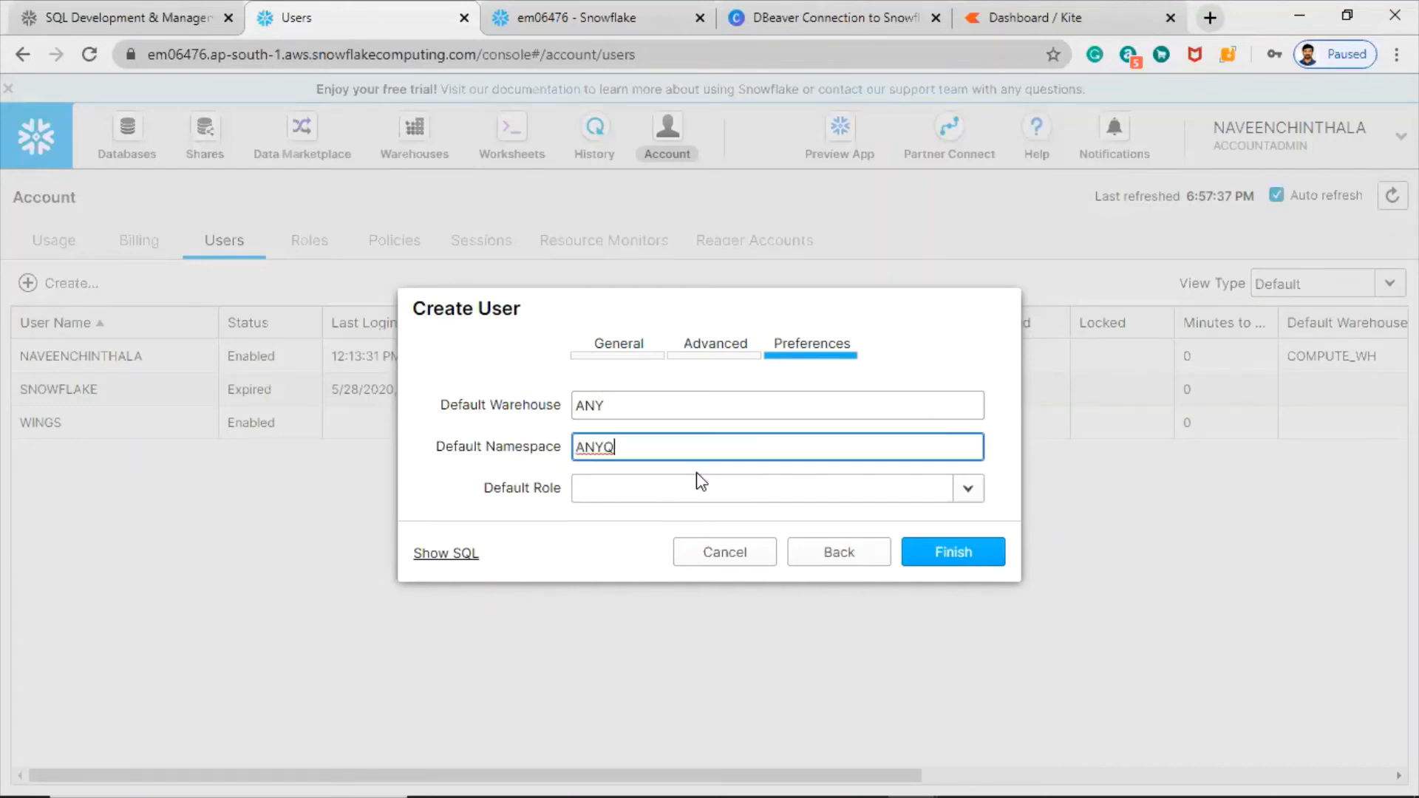
key("BackSpace")
left_click(967, 487)
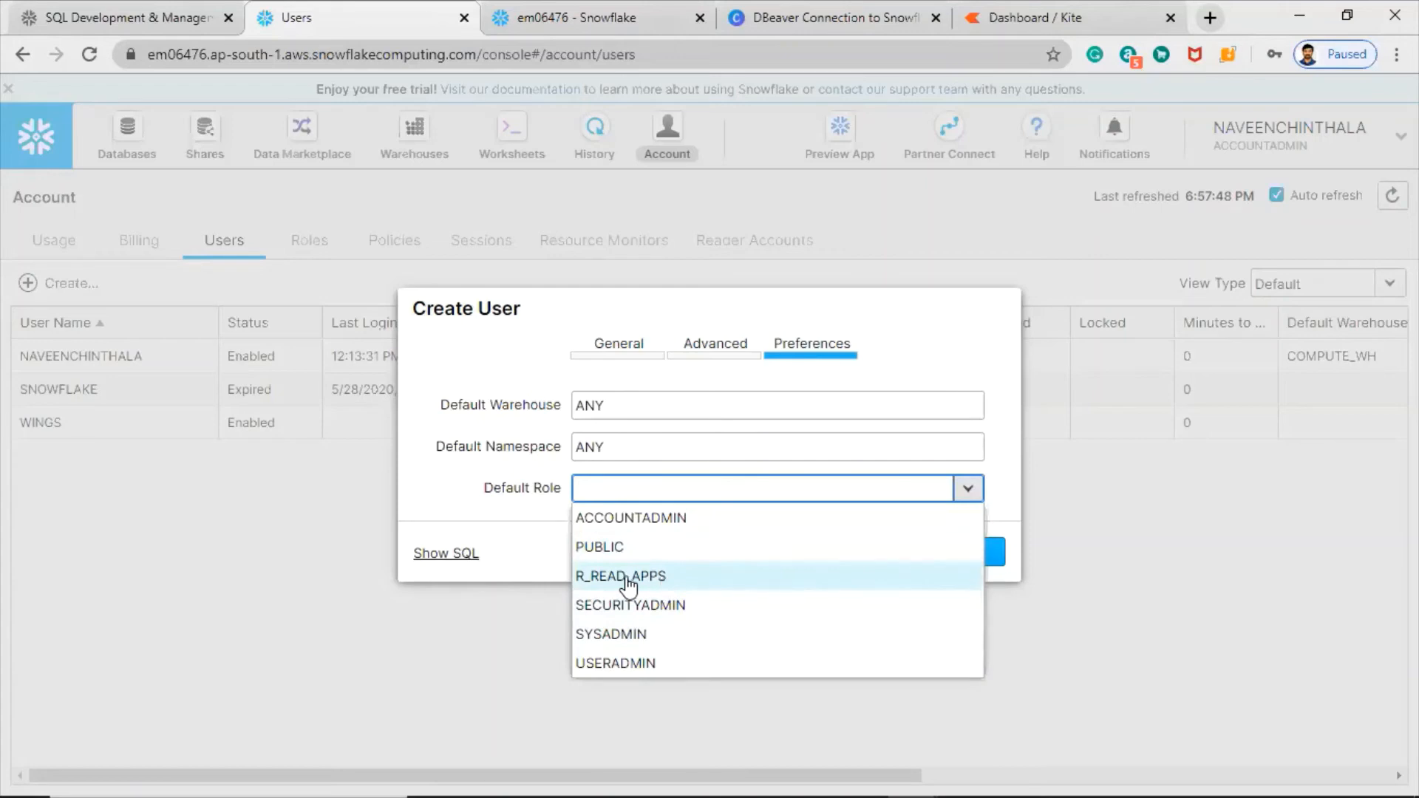
left_click(648, 584)
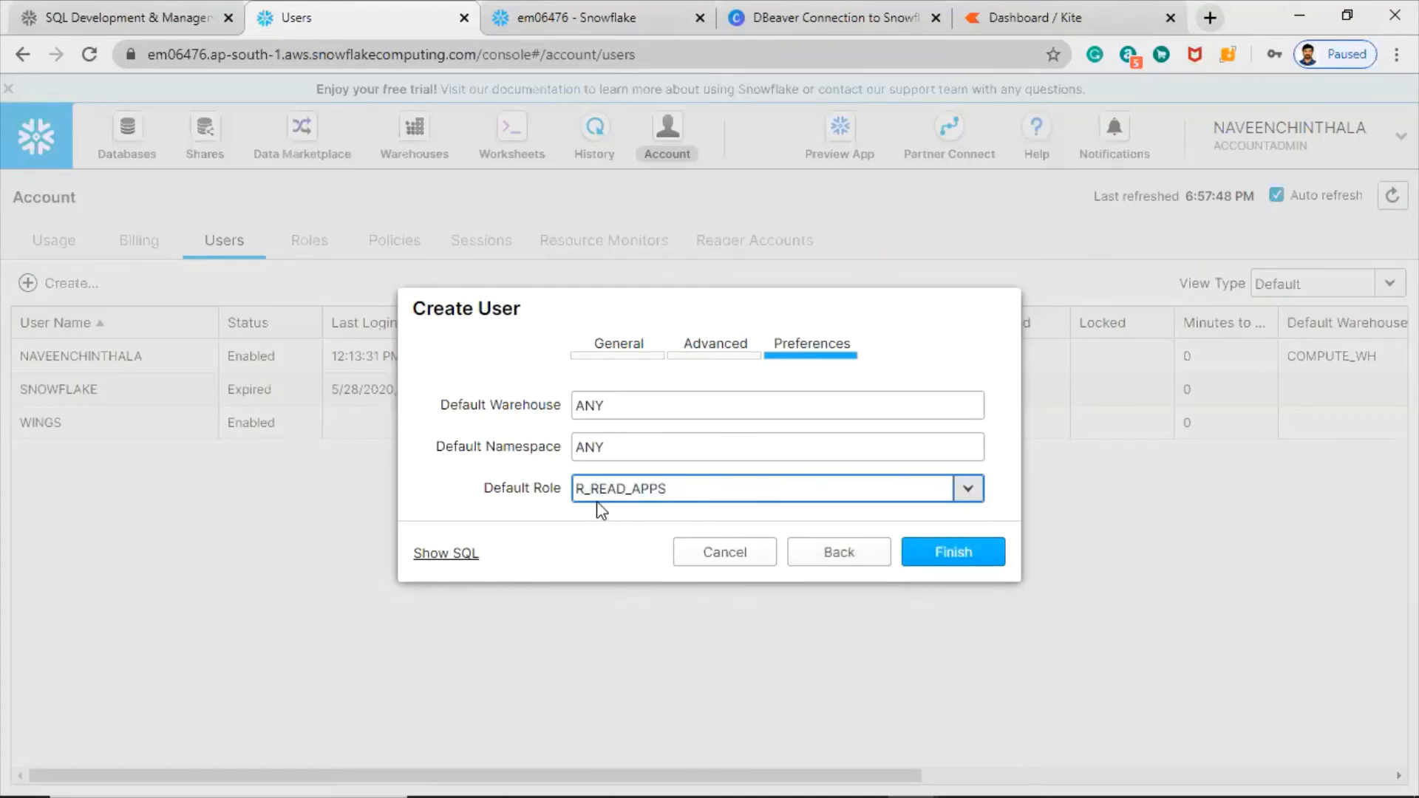
left_click(466, 491)
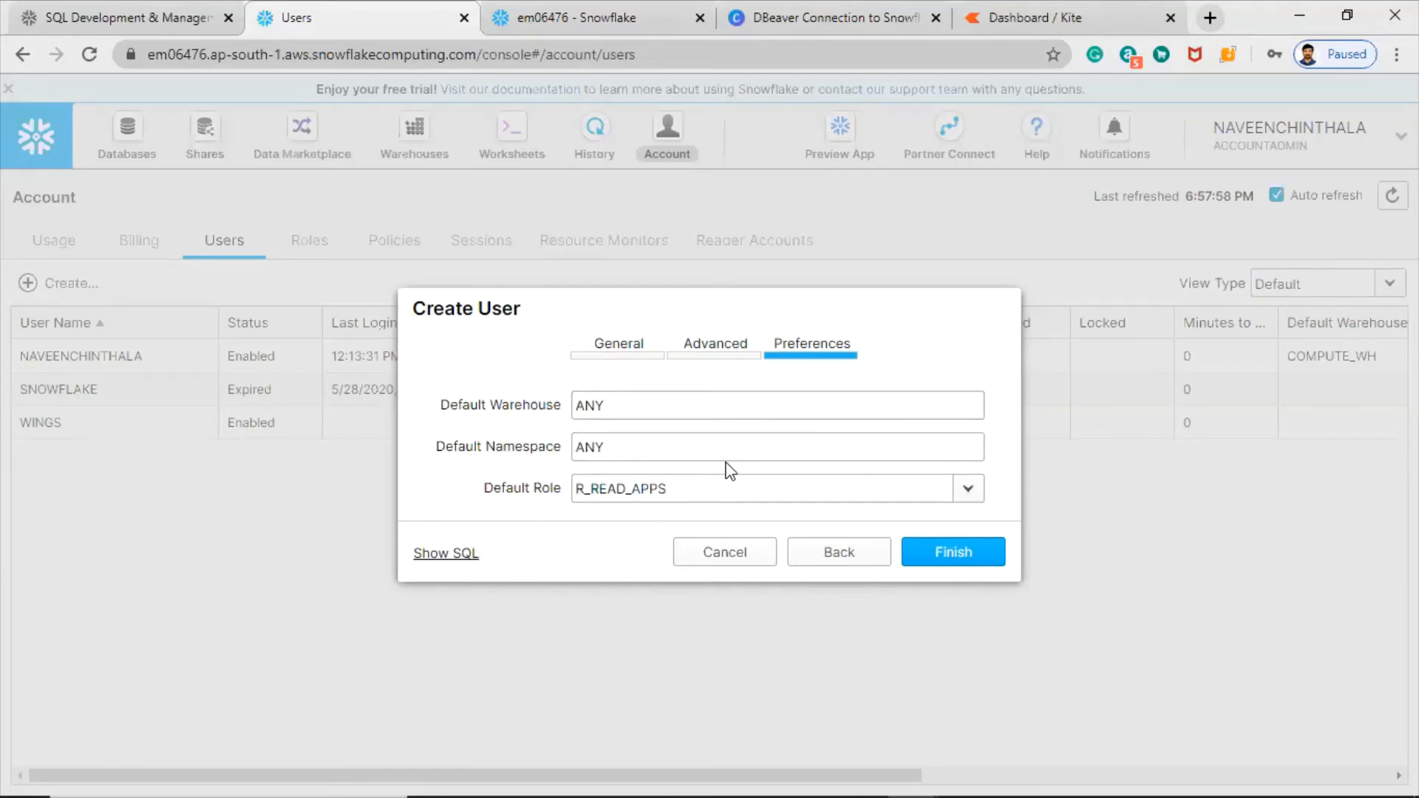
- Review the generated CREATE USER SQL, then finish creating USER1
left_click(455, 556)
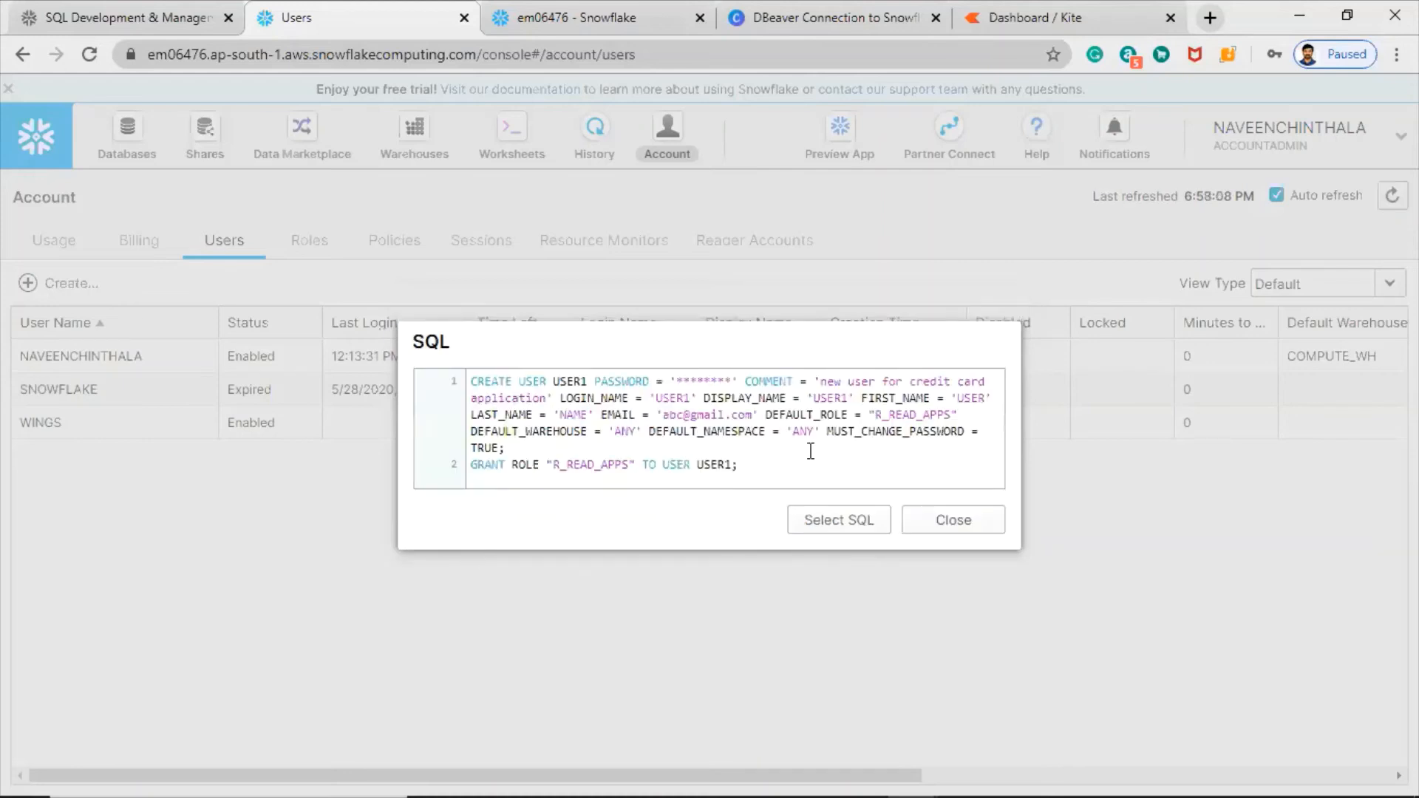
left_click_drag(761, 466, 446, 379)
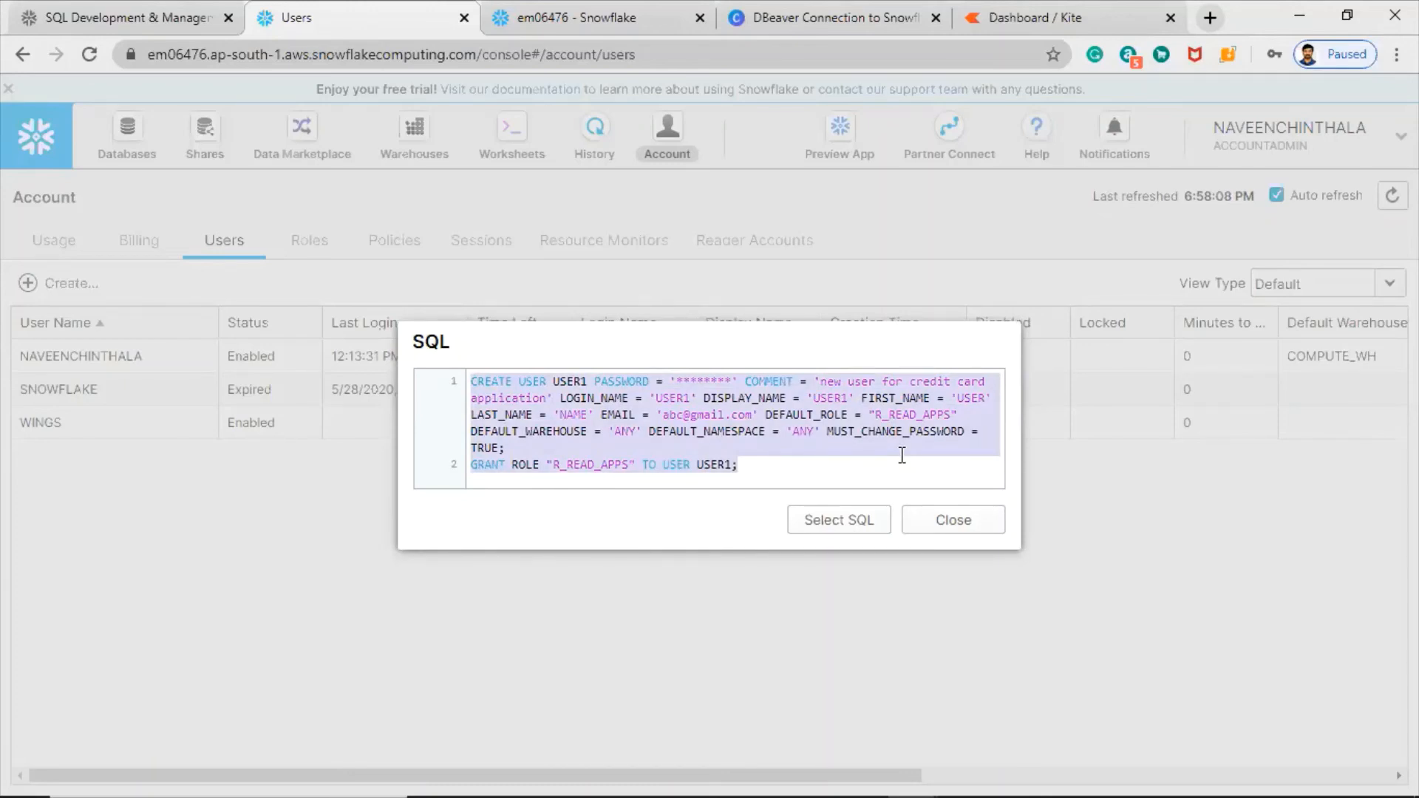
left_click(952, 521)
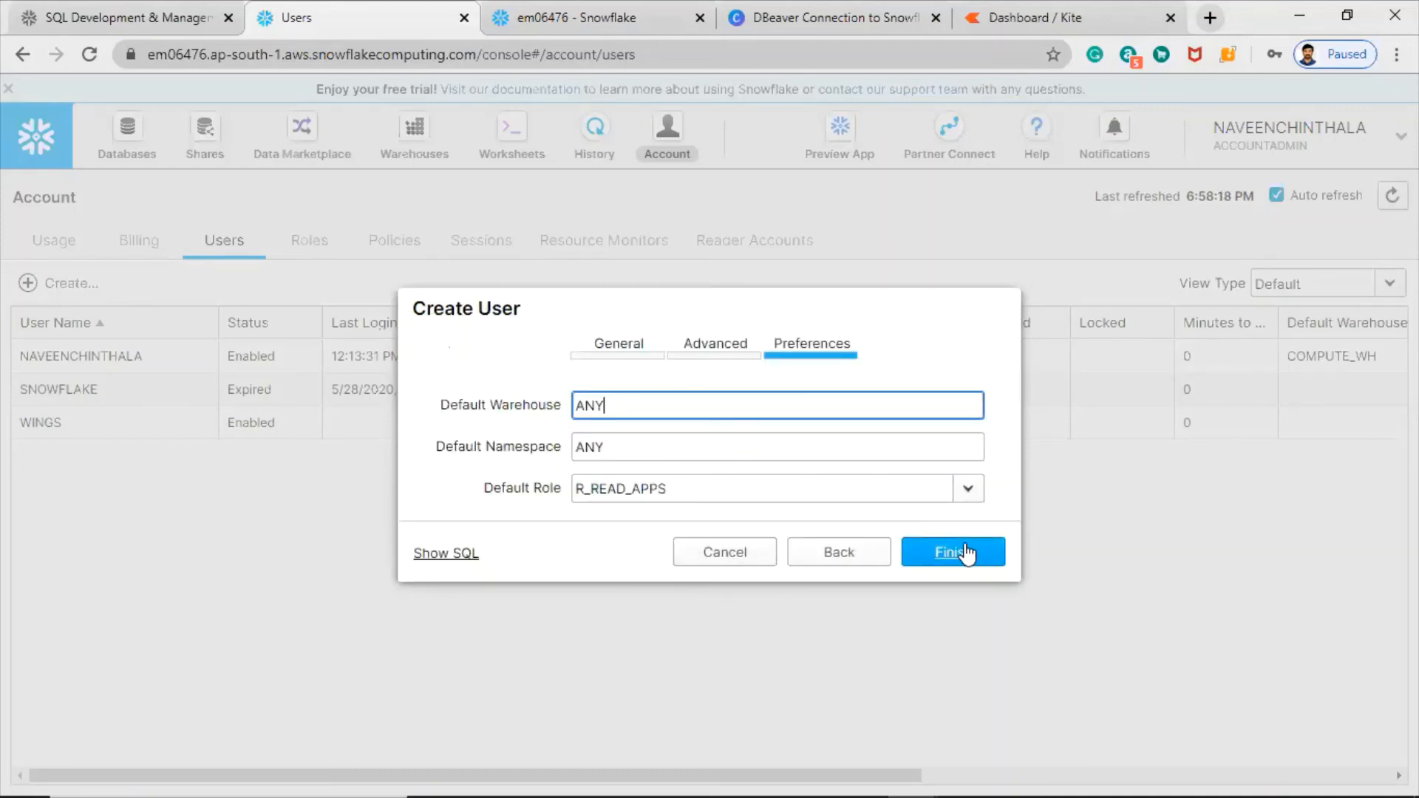
left_click(955, 555)
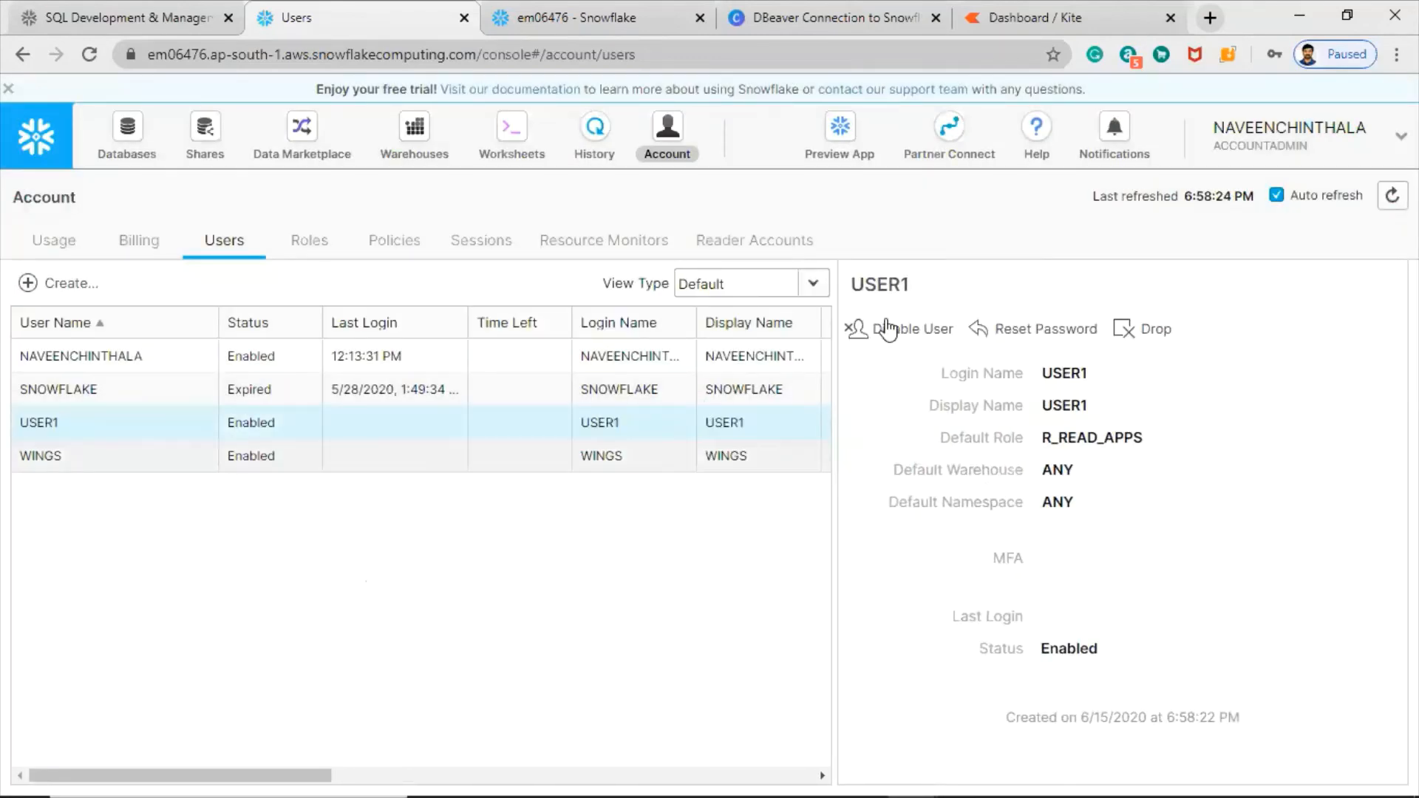
- Disable USER1 and confirm
left_click(55, 425)
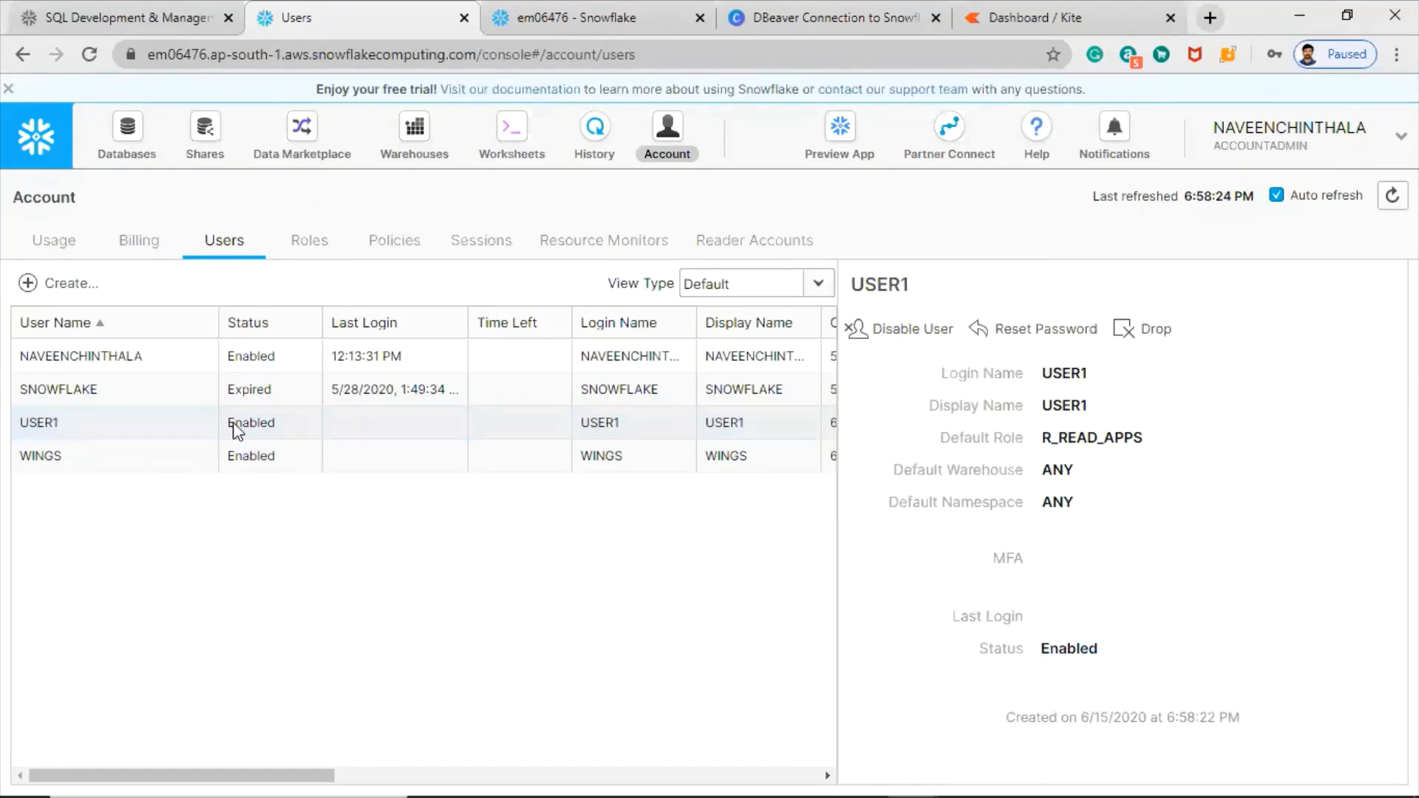
left_click(670, 427)
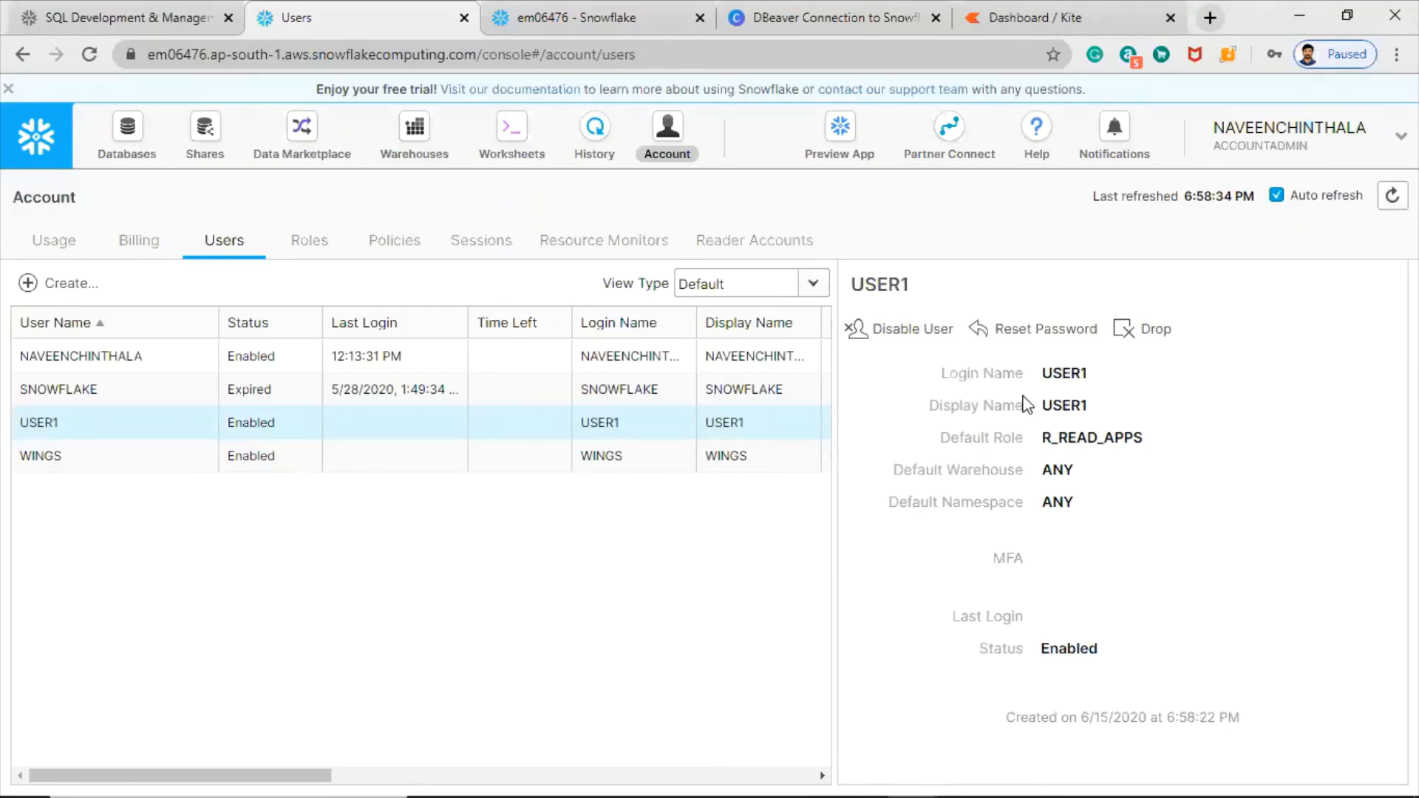
left_click(891, 336)
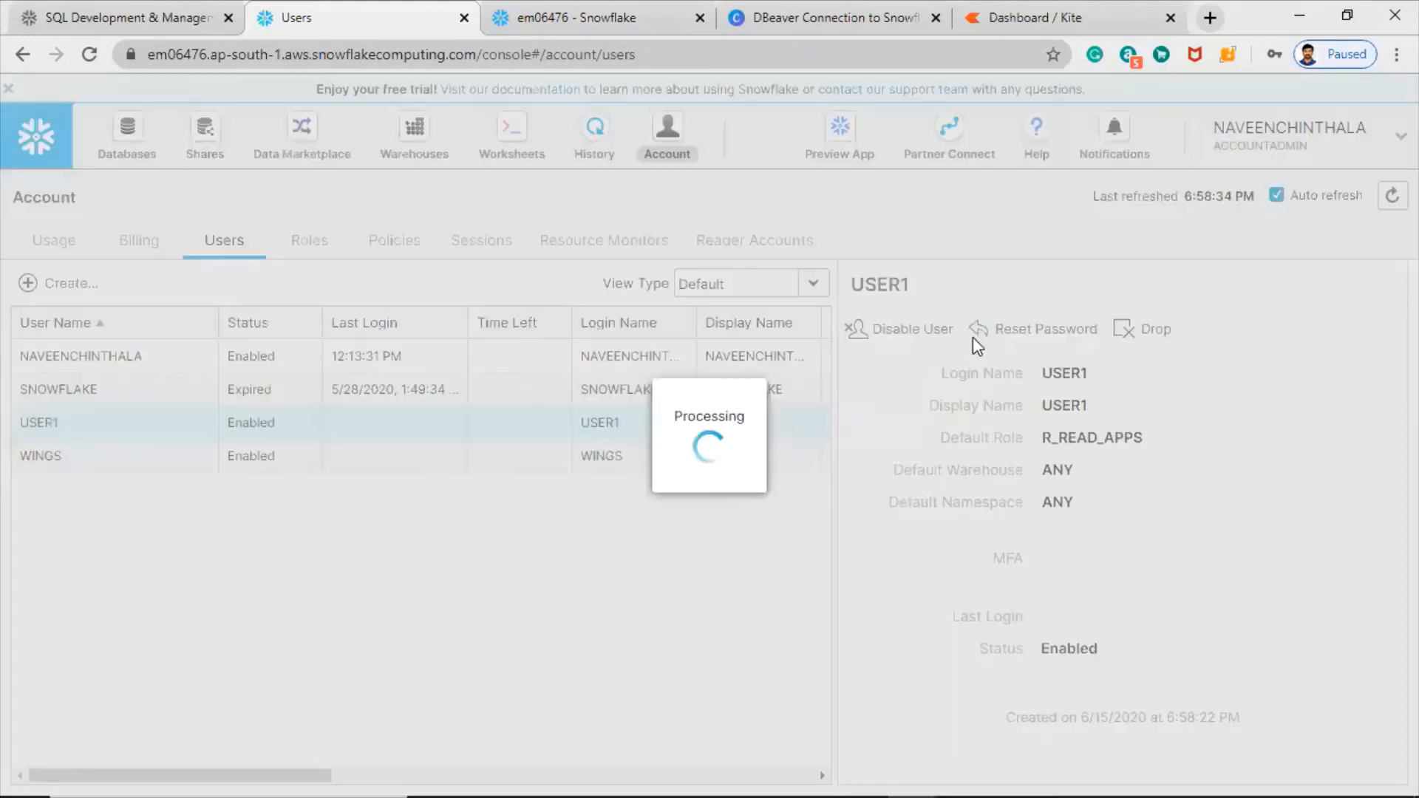
left_click(892, 491)
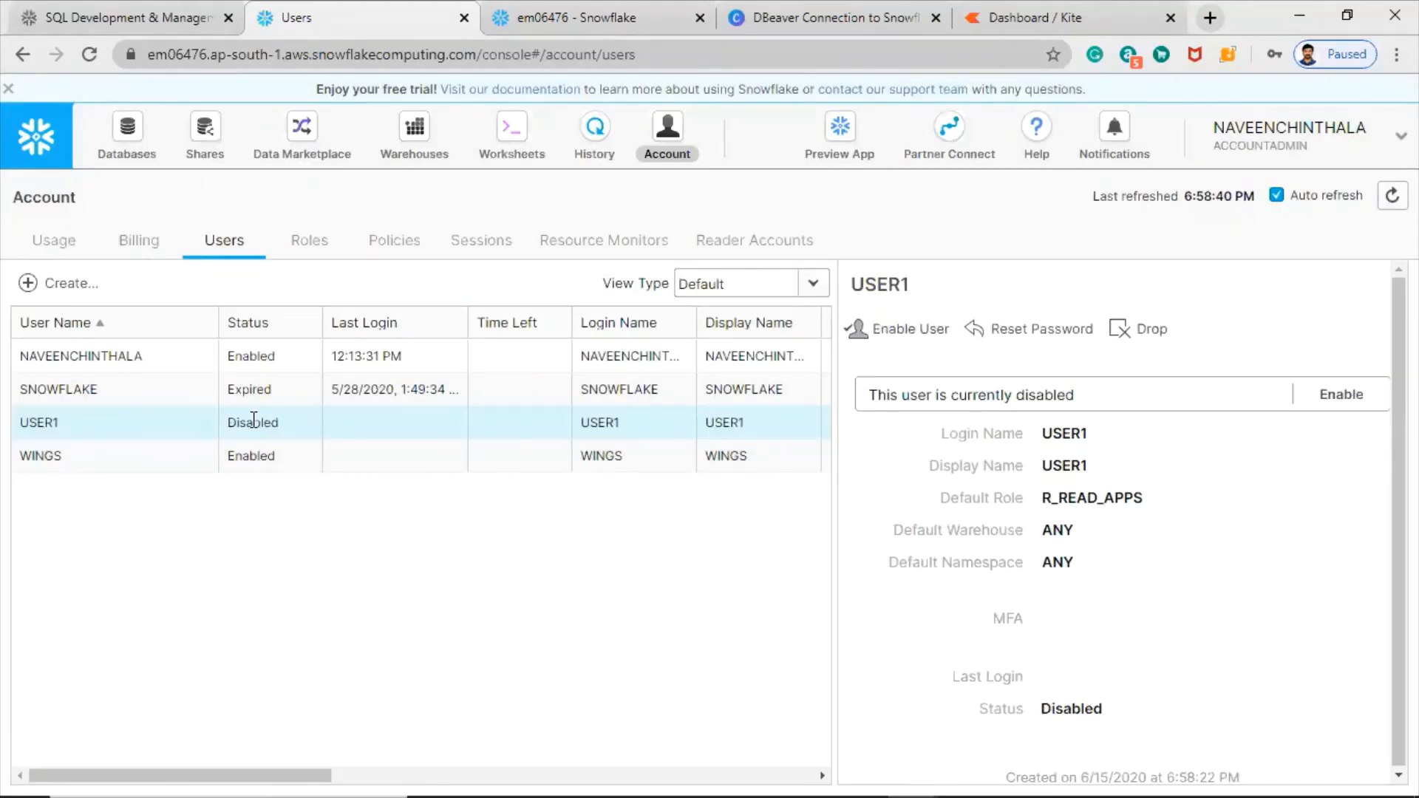
- Re-enable USER1 and confirm
left_click(623, 422)
left_click(703, 424)
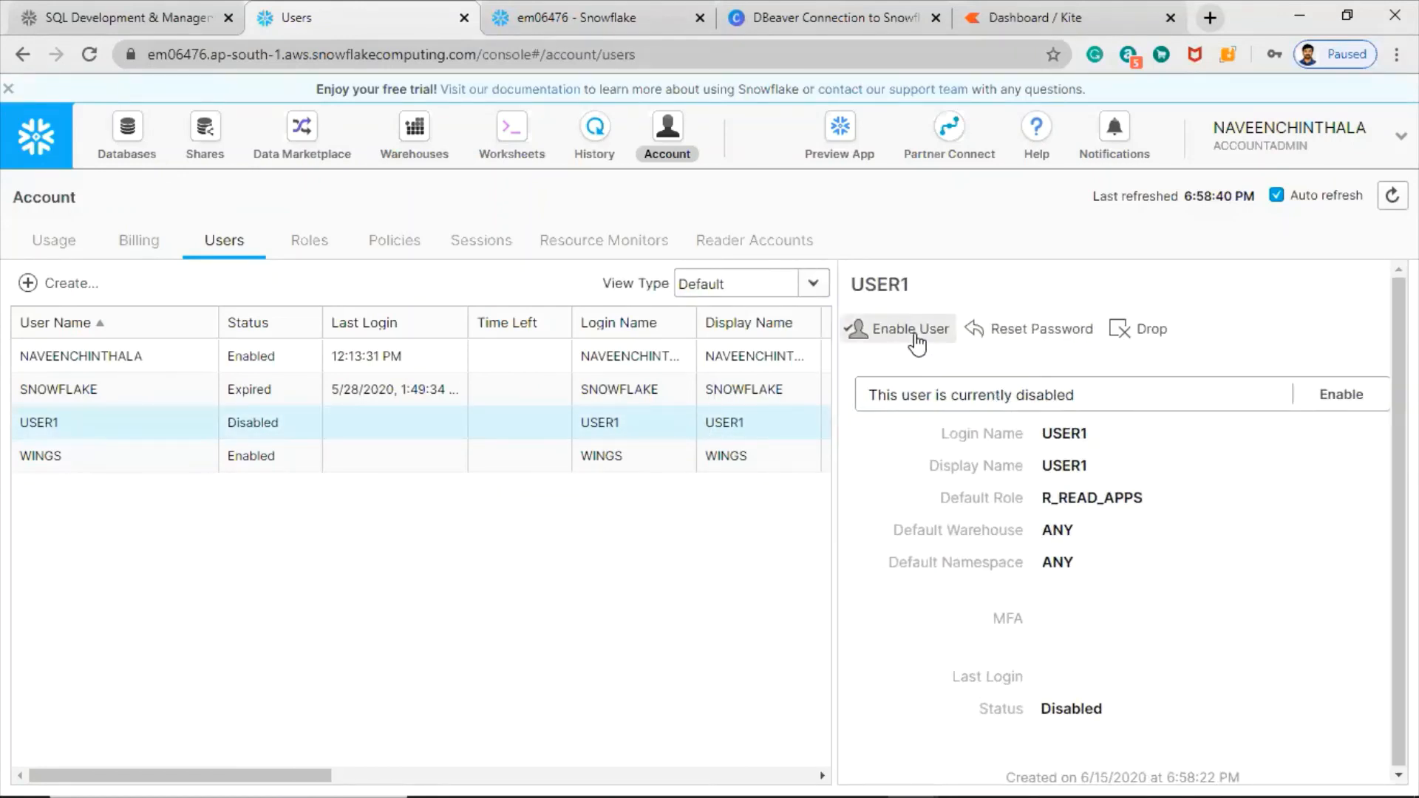
left_click(915, 333)
left_click(895, 489)
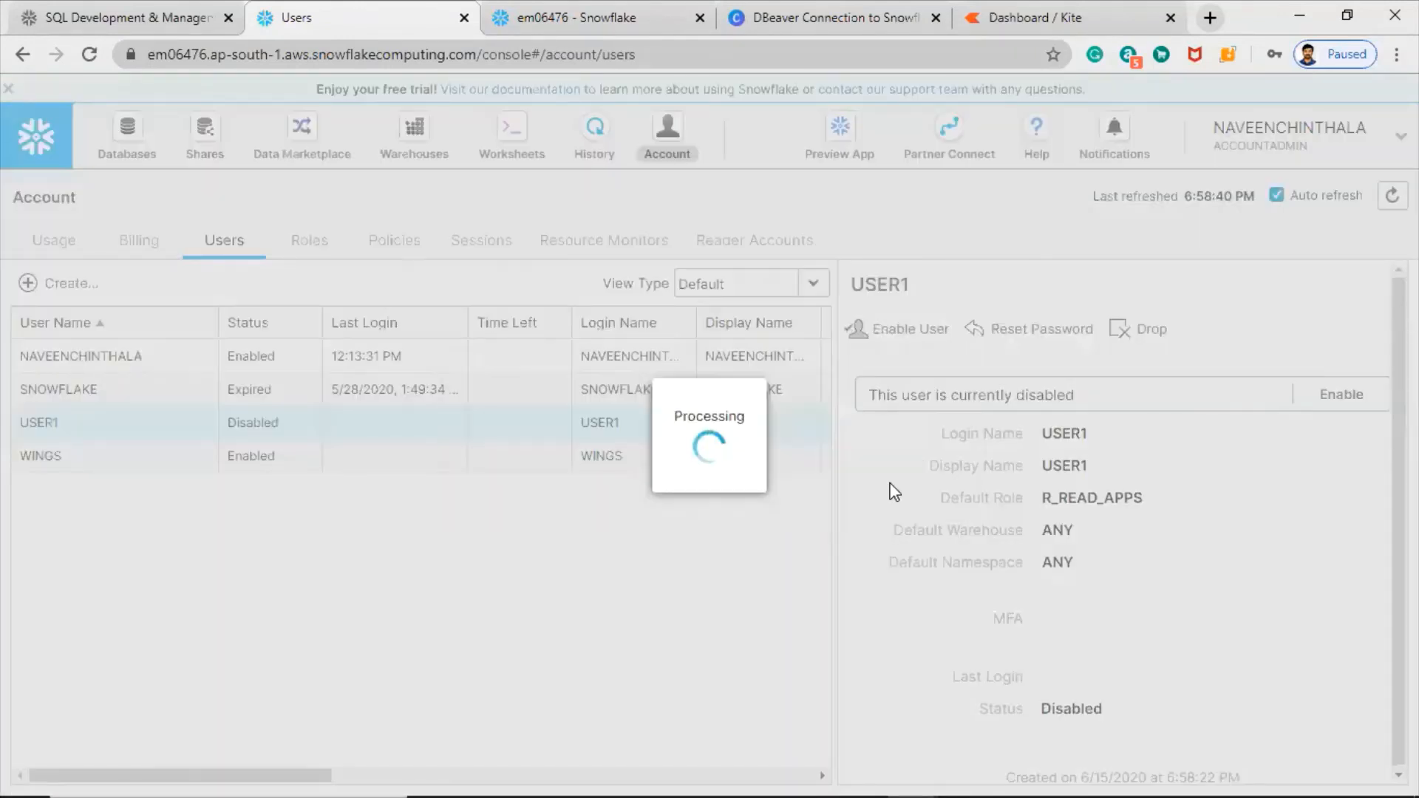